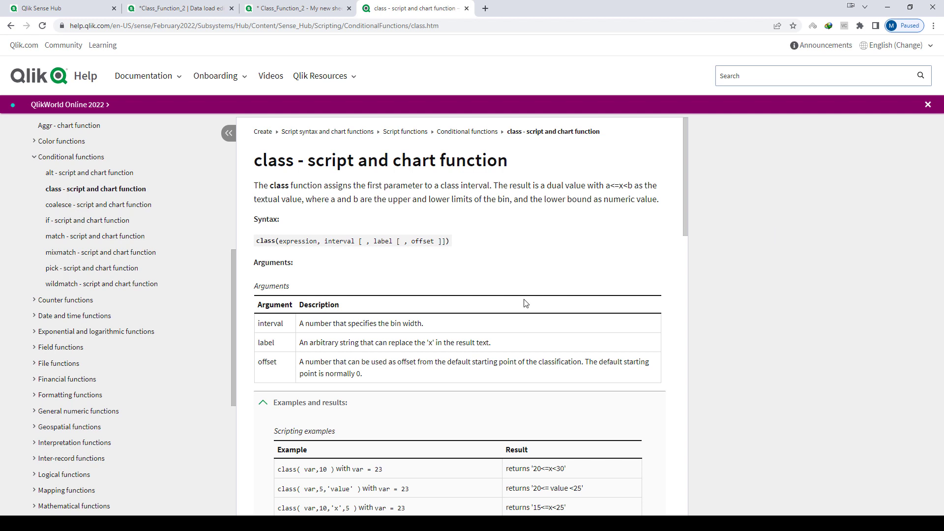
Highlight the class function's syntax line and its expression and interval arguments in Qlik Help.
drag(256, 240, 459, 240)
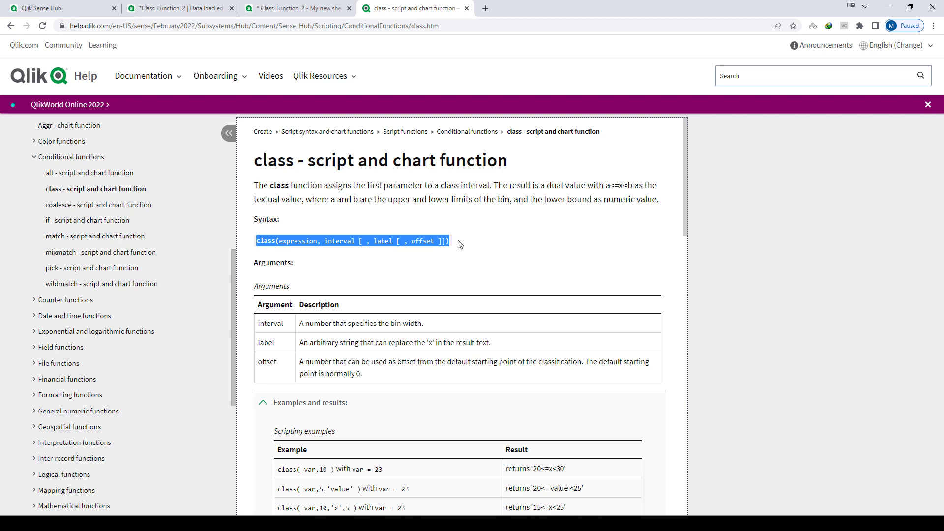
triple_click(474, 270)
click(292, 240)
double_click(292, 240)
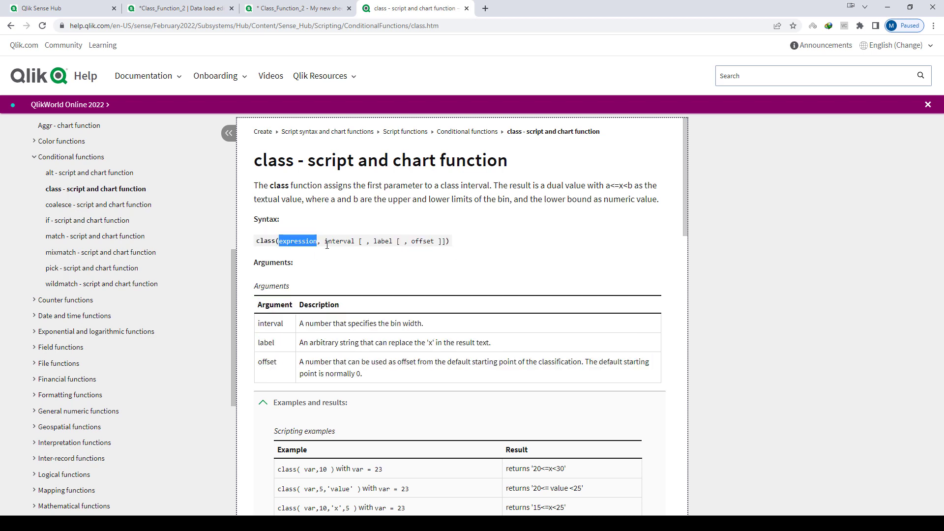
double_click(339, 240)
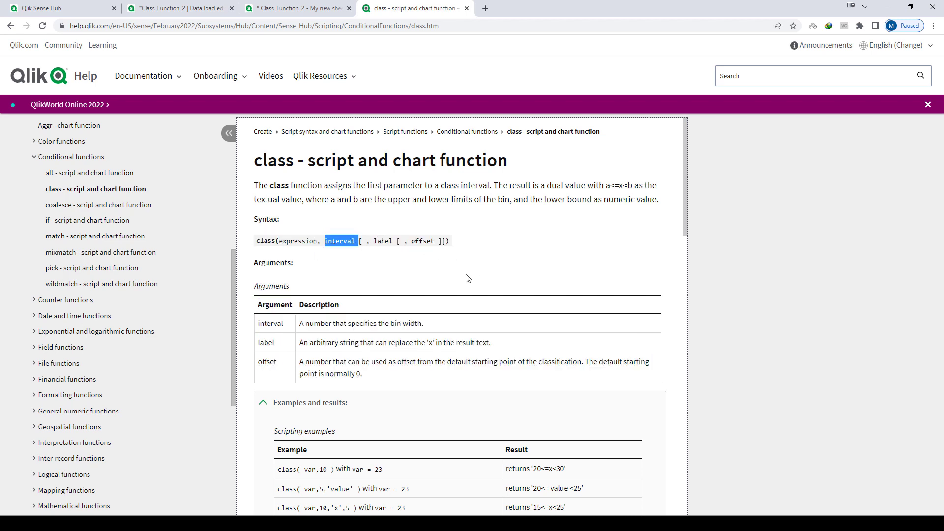
Re-highlight the expression and interval arguments, then return to the Qlik Sense load script.
click(301, 249)
double_click(301, 240)
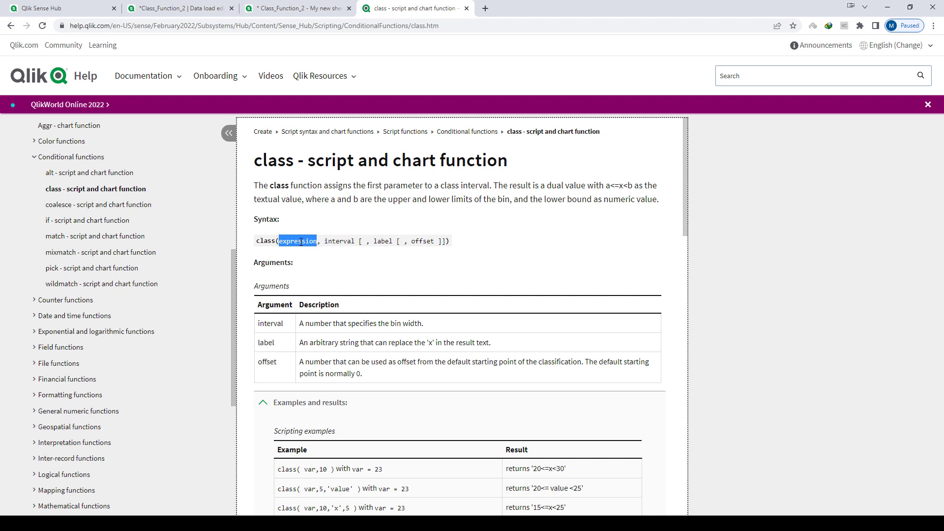
double_click(337, 241)
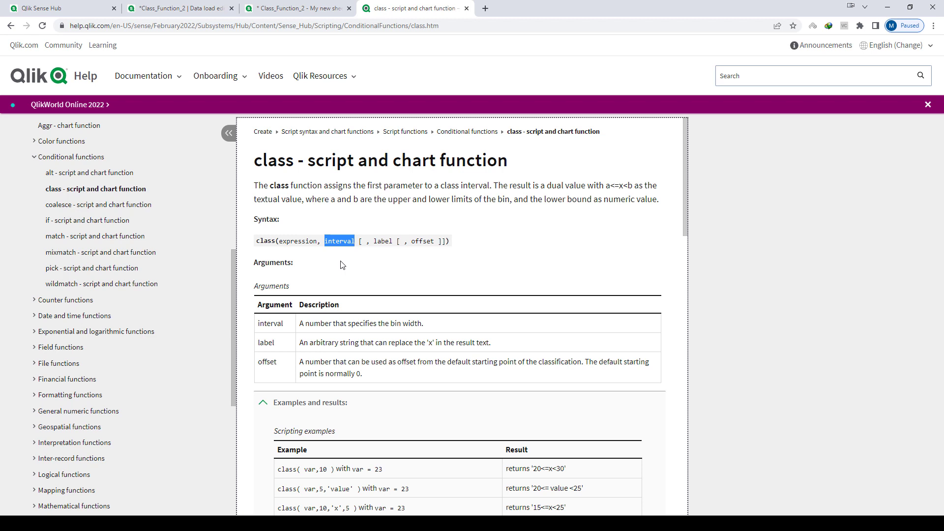
key(ctrl+2)
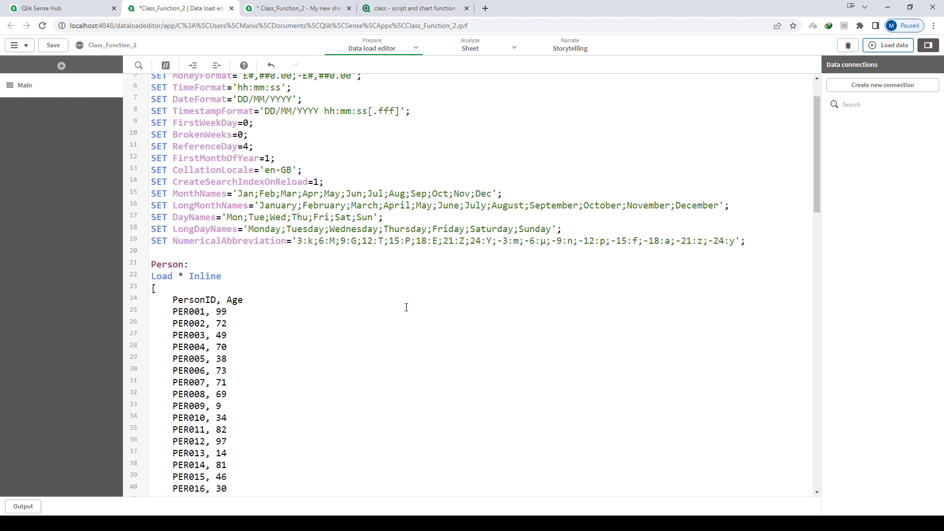
Reload the Class_Function_2 script's Person data and close the data load report.
scroll(406, 307, down, 20)
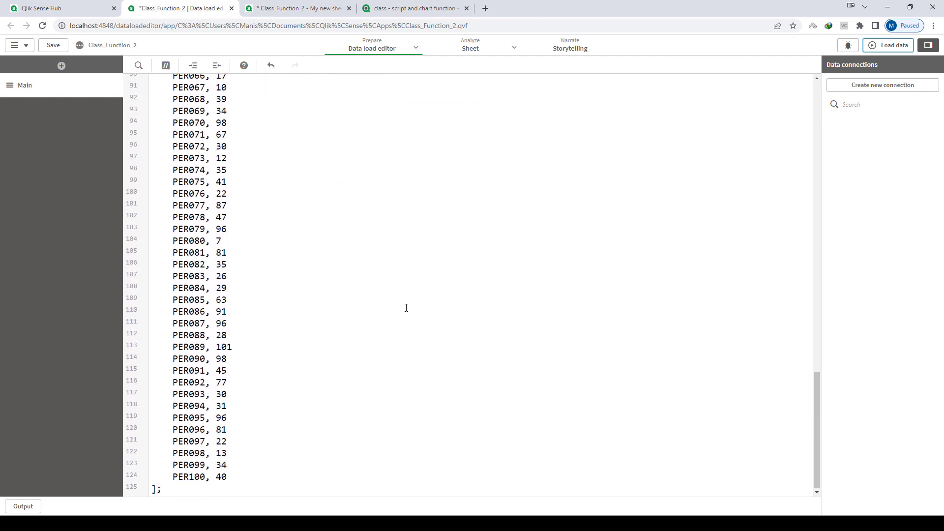
scroll(406, 307, up, 20)
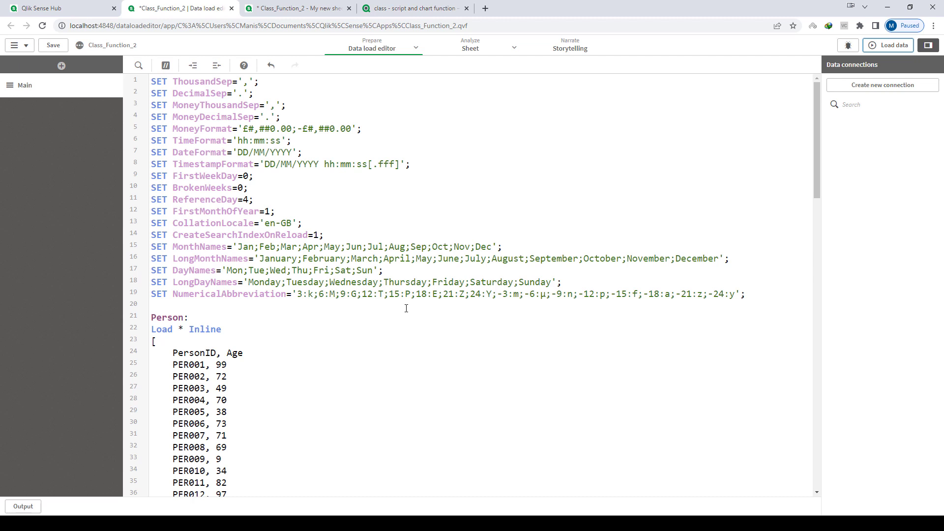
click(889, 45)
click(599, 417)
Copy the empty table on My new sheet, paste it alongside, and enlarge the copy.
click(280, 9)
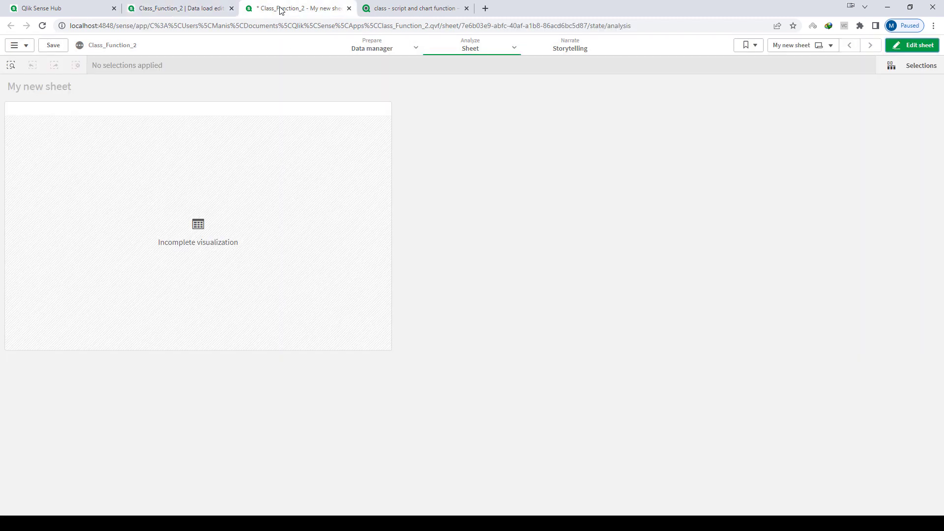
click(912, 45)
right_click(379, 213)
click(401, 216)
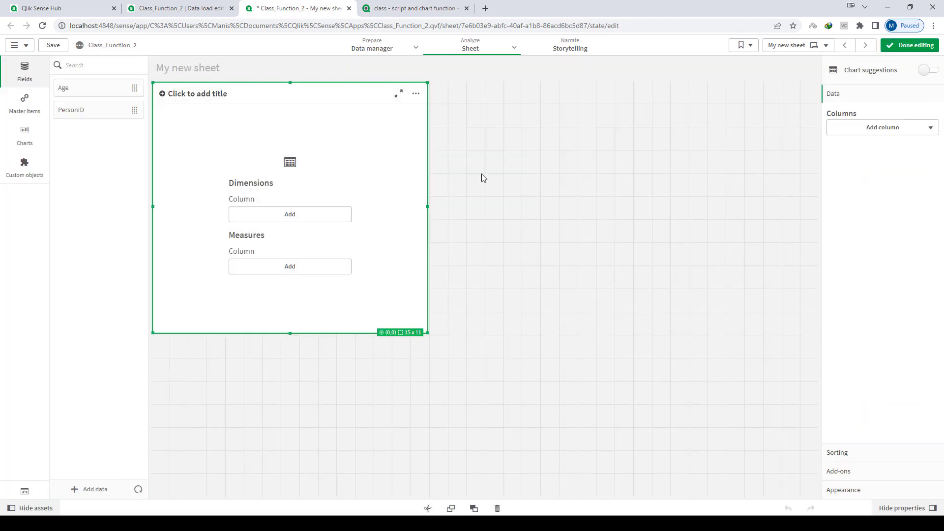
right_click(482, 174)
click(508, 177)
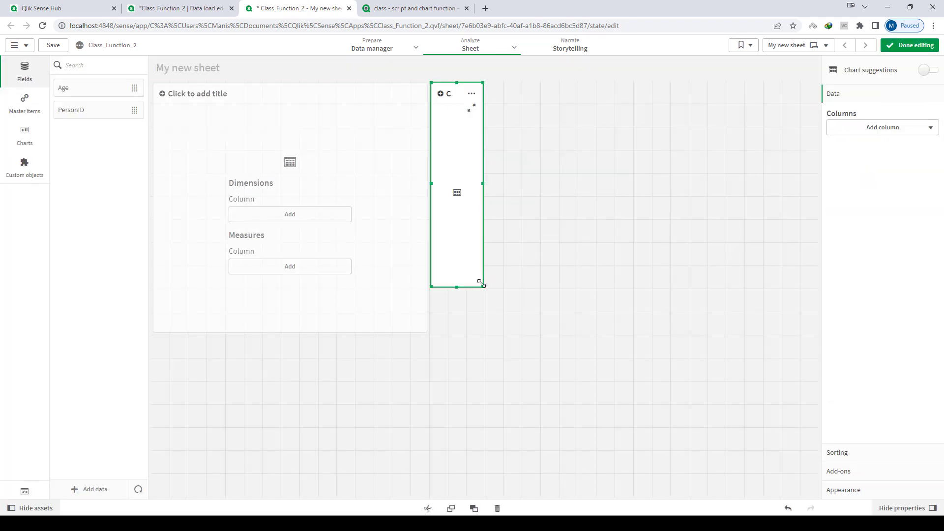
drag(482, 286, 690, 495)
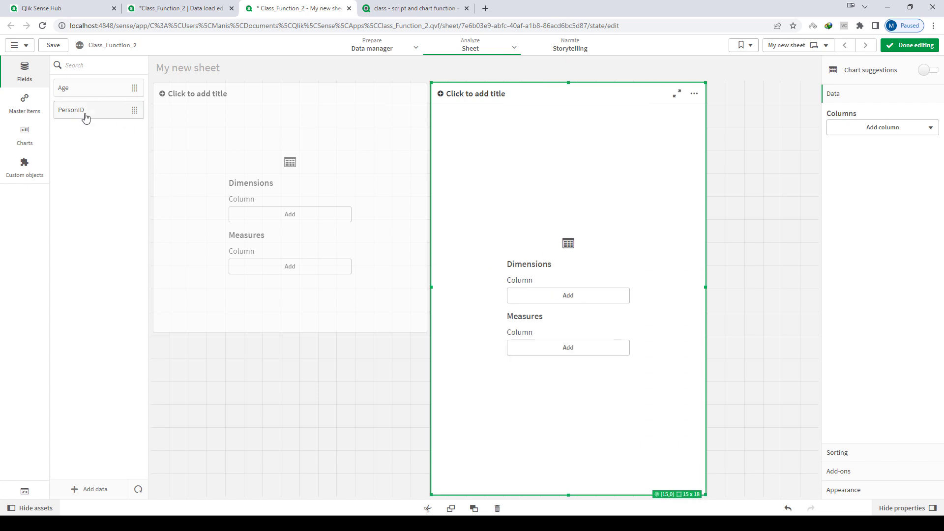
Add PersonID and Age as columns of the new table.
drag(85, 116, 443, 226)
click(516, 270)
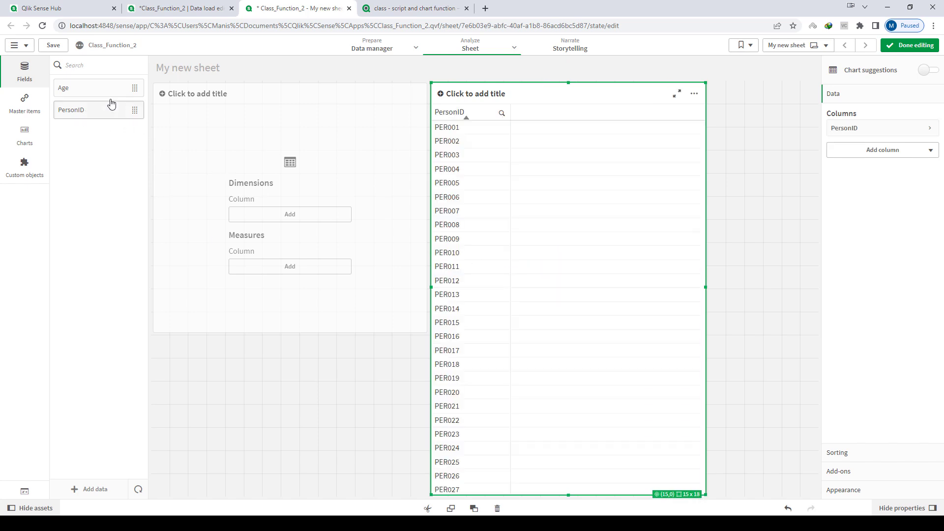
drag(97, 89, 516, 241)
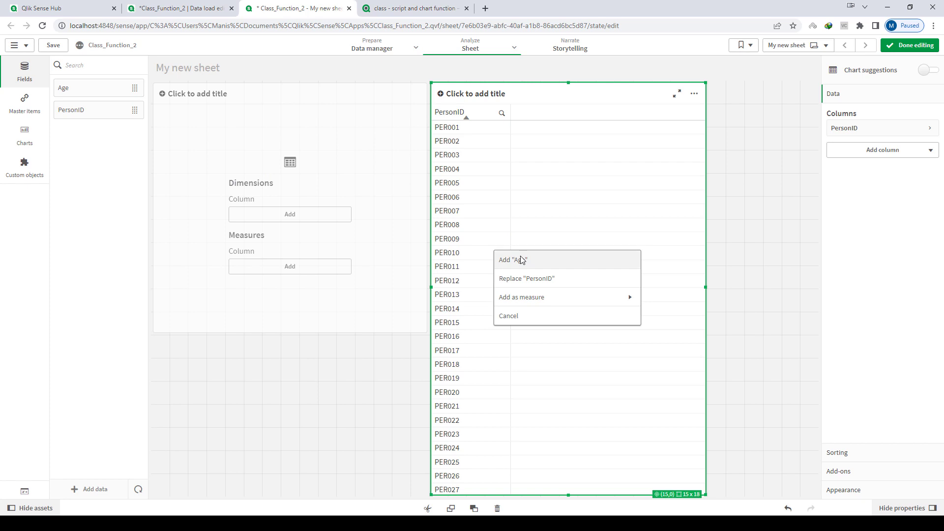
click(522, 260)
Sort the PersonID/Age table by ascending Age and keep the table changes.
key(ctrl+e)
click(509, 125)
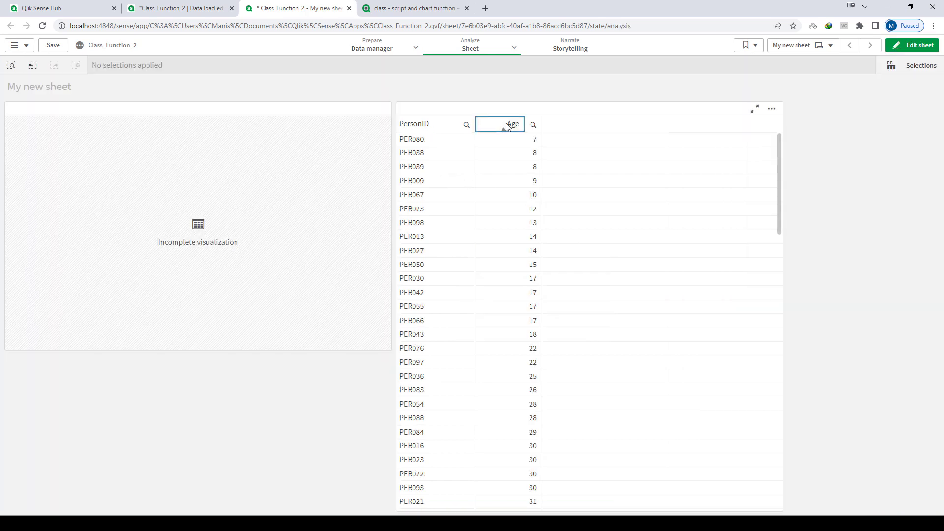
click(911, 45)
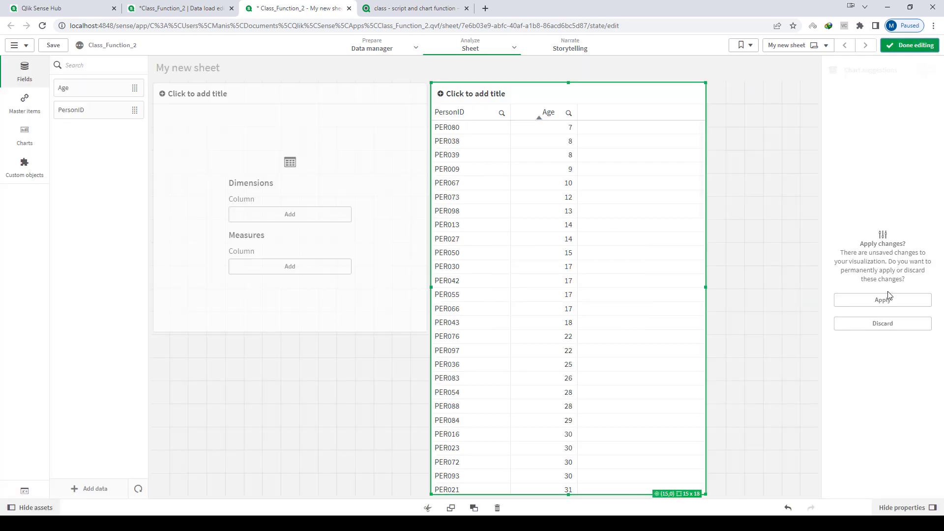
click(885, 299)
click(910, 48)
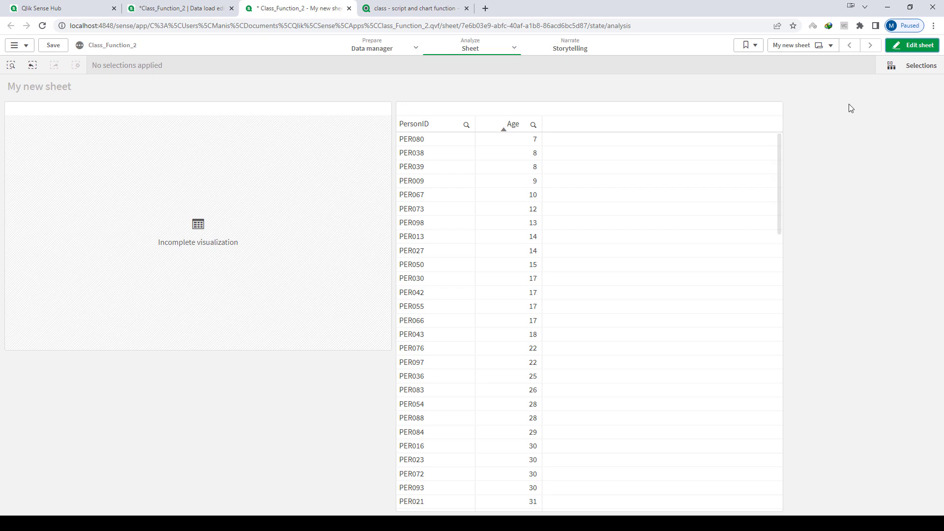
click(912, 45)
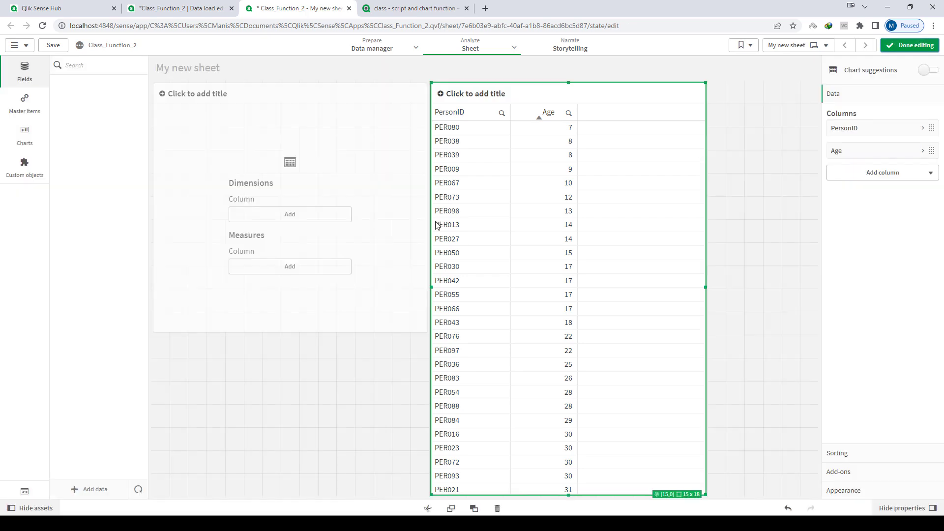
Give the empty left table a Class(Age,10) dimension.
click(293, 216)
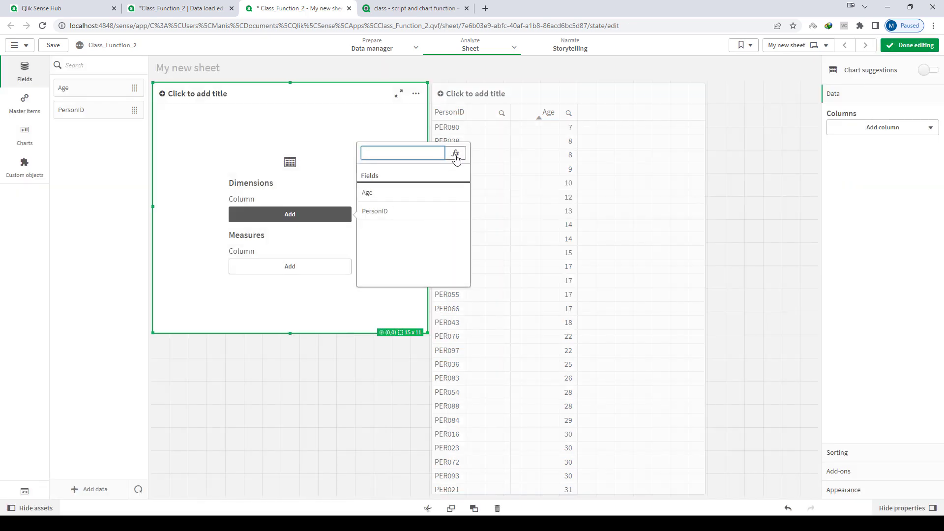
click(455, 153)
text(Cla)
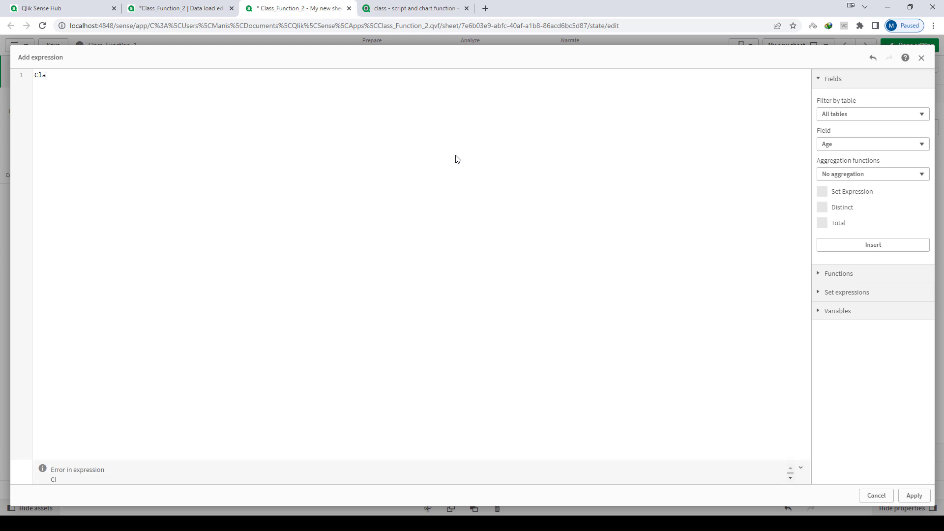
text(ss(Age,10))
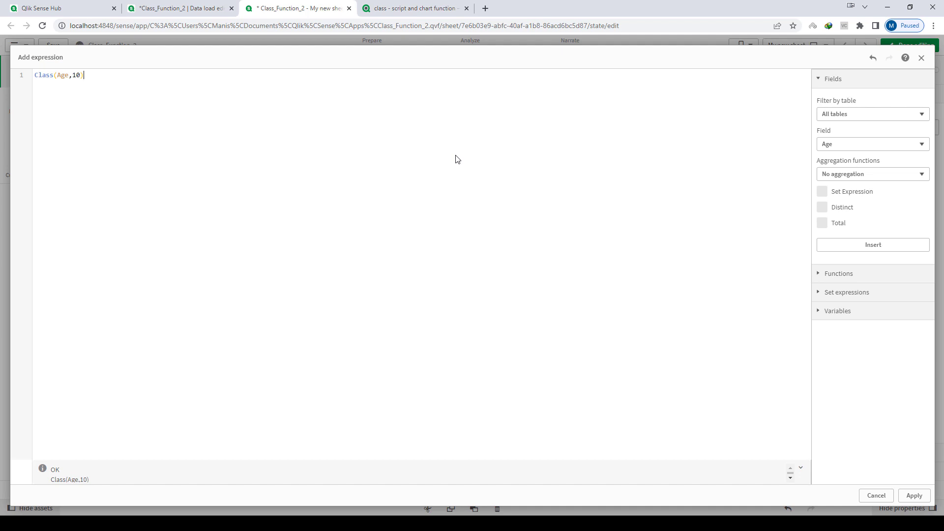
click(913, 496)
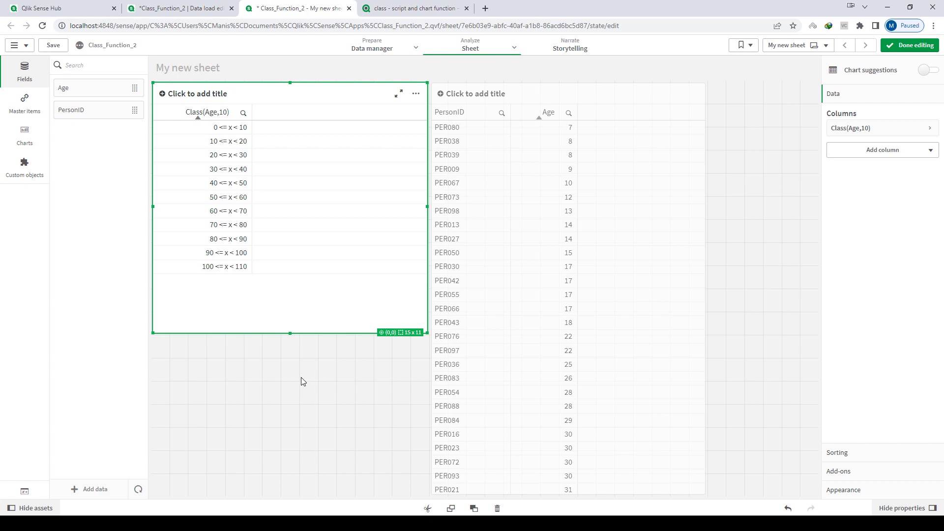
Add a Count(PersonID) measure to the class table and finish editing.
drag(102, 109, 285, 202)
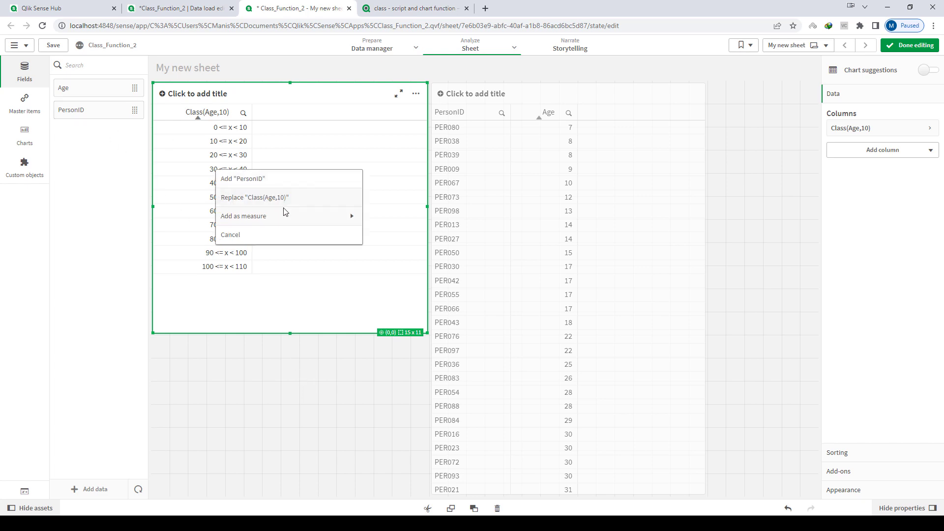
click(283, 221)
click(249, 222)
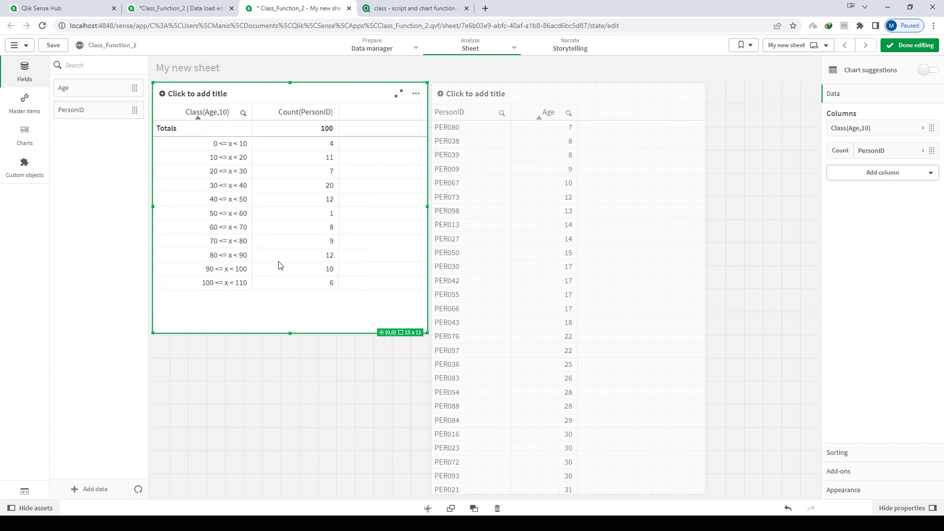
click(908, 48)
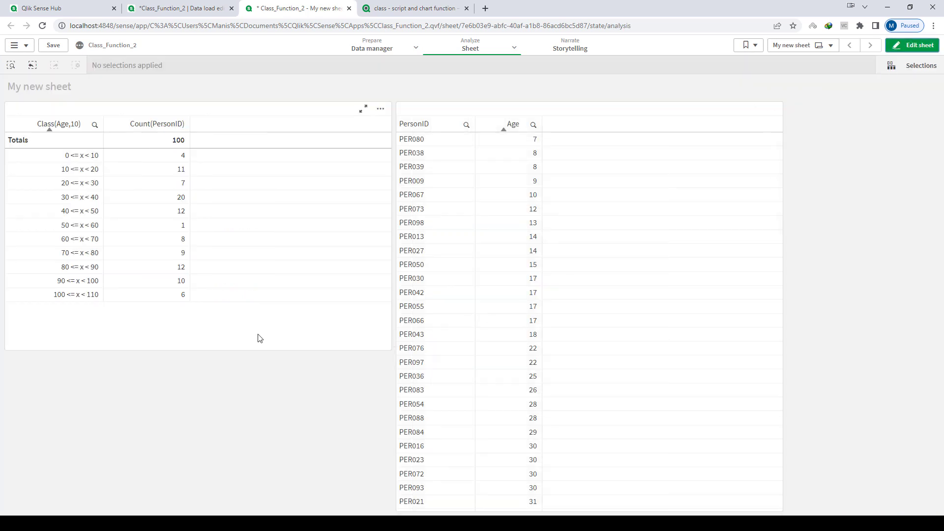
Try filtering by the 50 <= x < 60 class, then by the 20 <= x < 30 class.
click(76, 229)
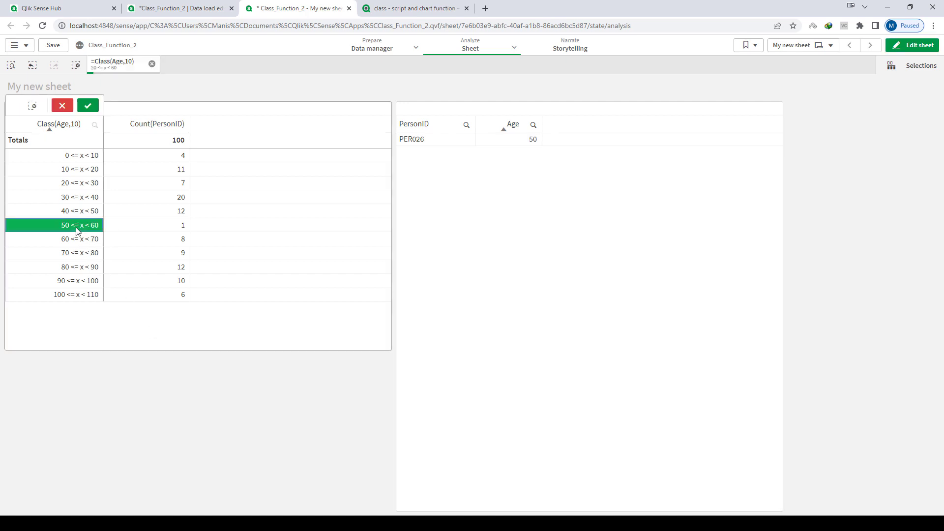
click(89, 107)
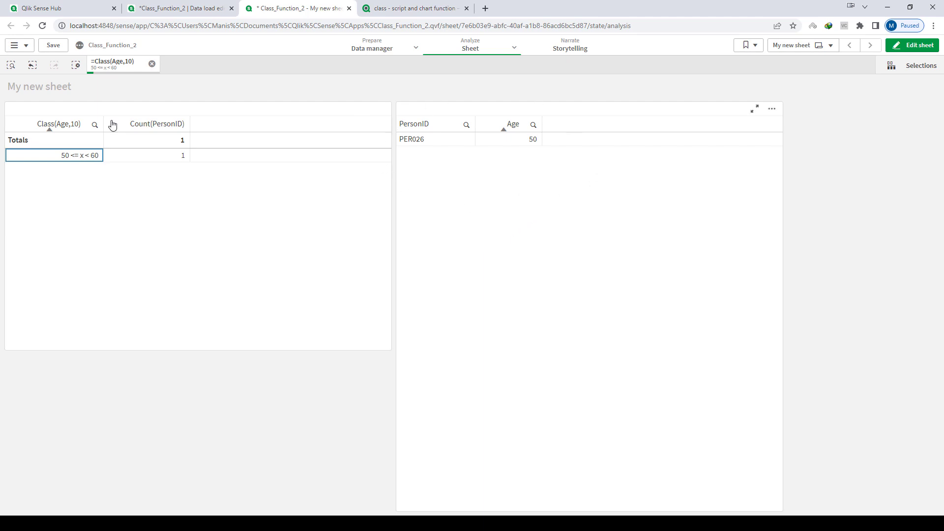
click(75, 64)
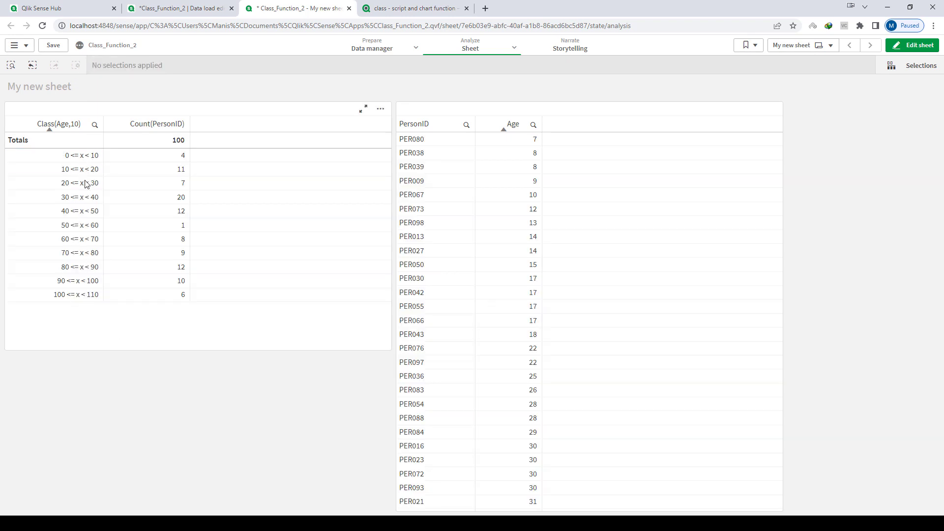
click(85, 182)
click(86, 103)
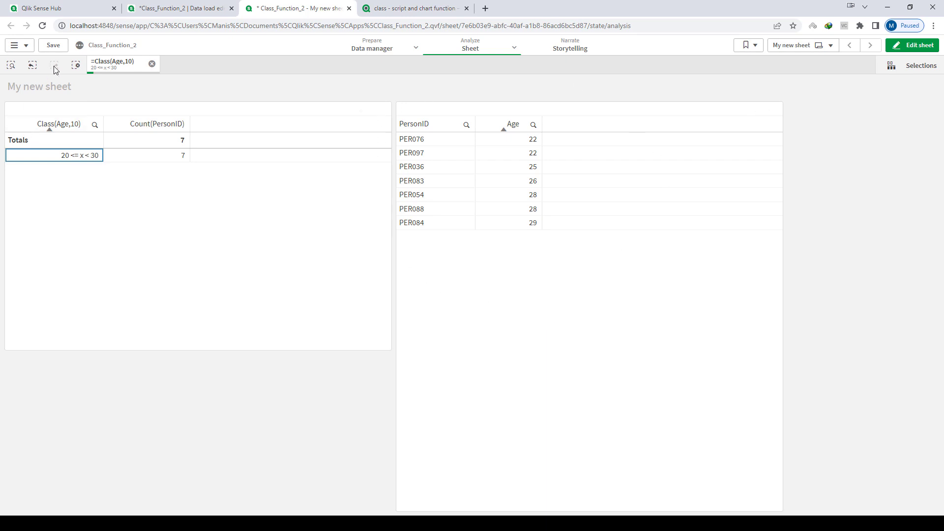
Clear the filter and select the 50 <= x < 60 age class again.
click(75, 65)
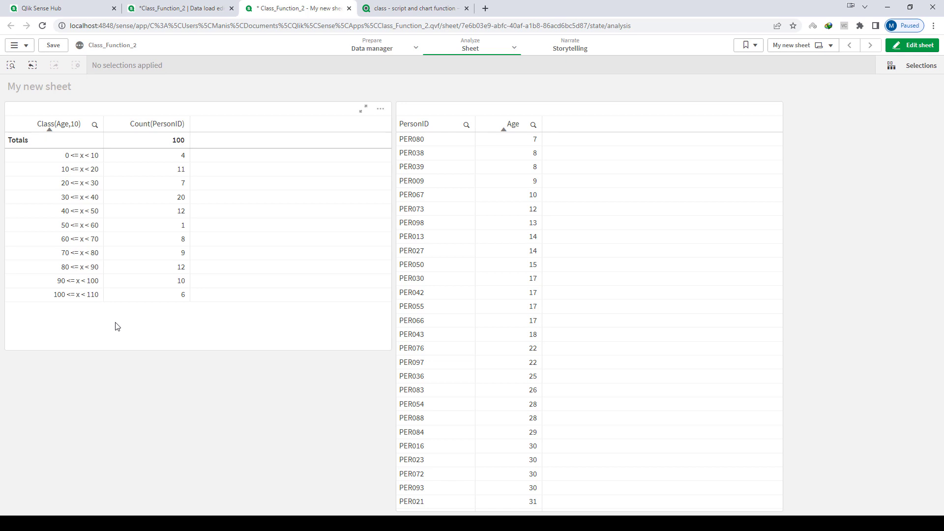
click(64, 227)
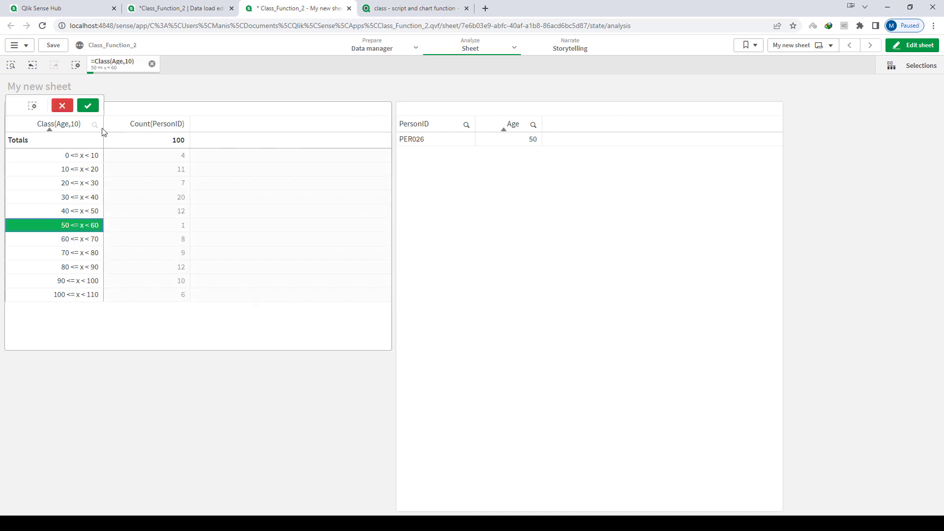
click(88, 101)
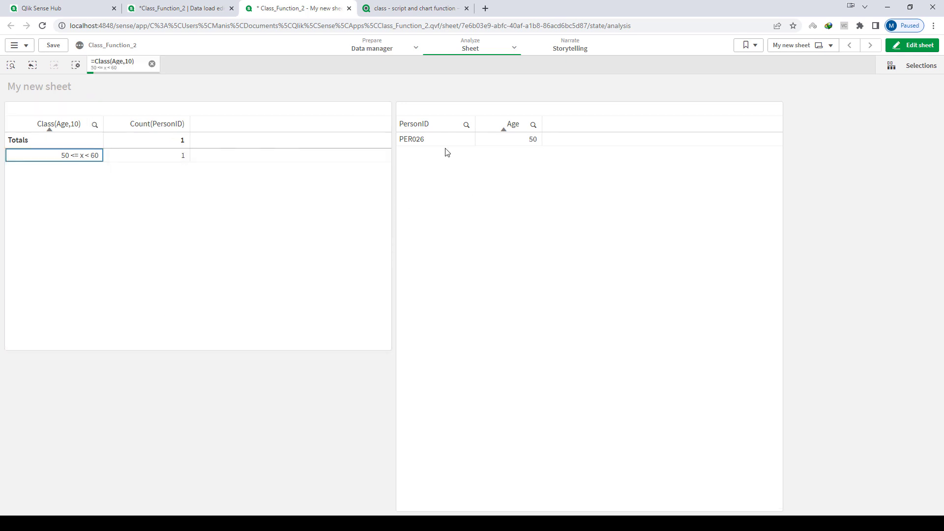
Change the age 50 to 60 on script line 50, reload, and view the sheet.
click(206, 8)
scroll(325, 285, down, 7)
click(230, 352)
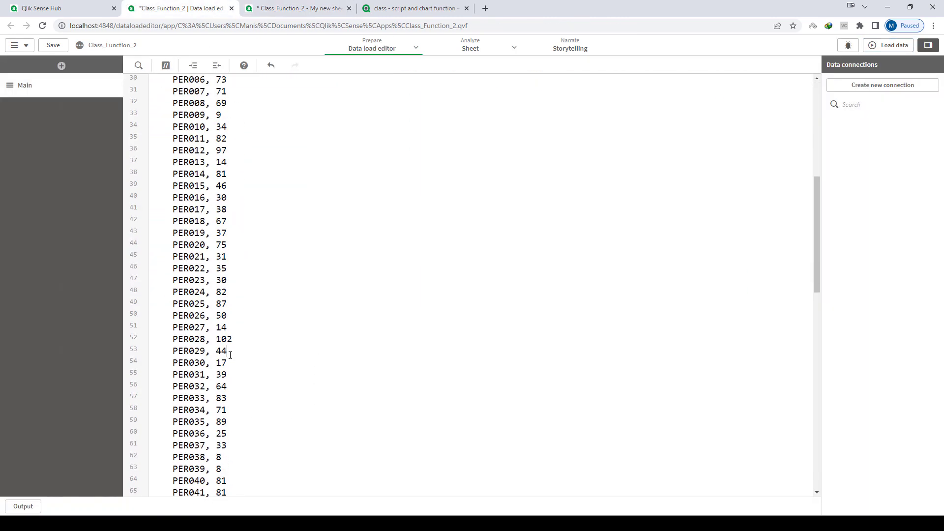
key(Up)
key(Up)
key(Up)
key(shift+Left)
key(shift+Left)
text(60)
click(894, 45)
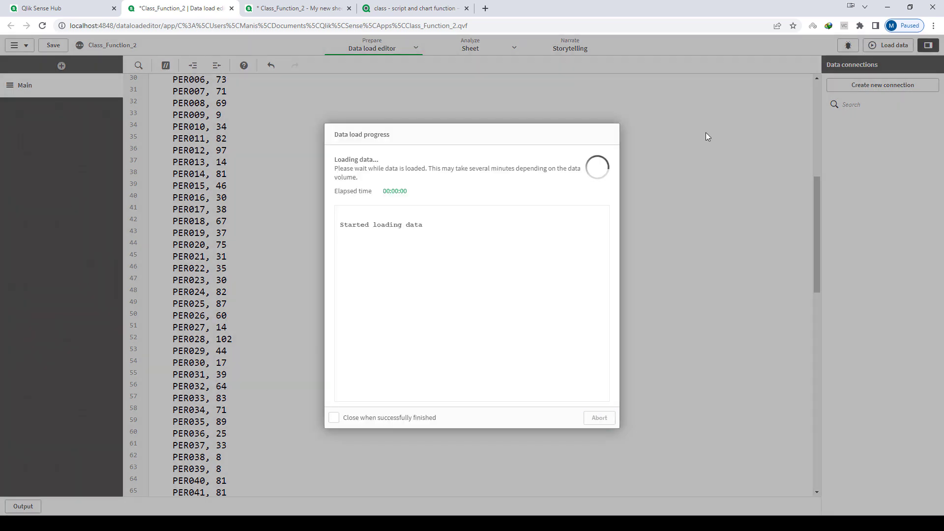
click(295, 11)
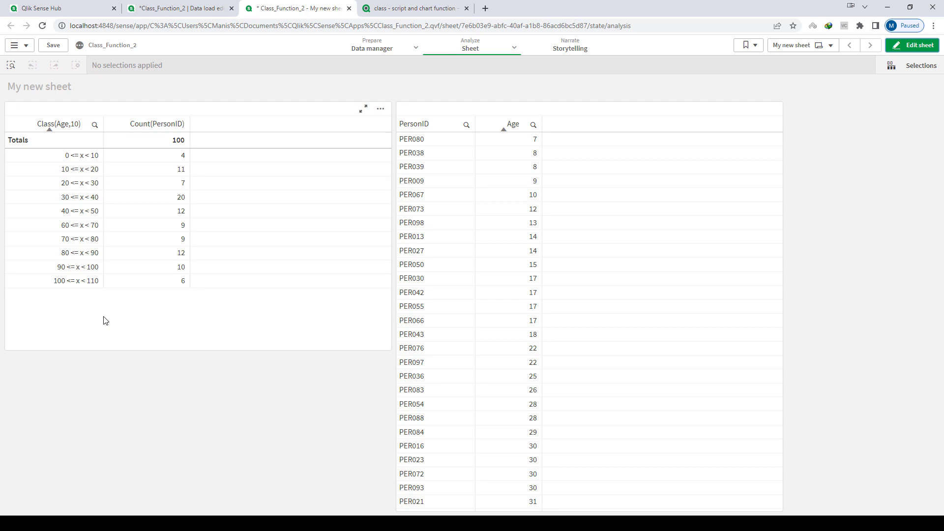
In edit mode, start a new dimension column on the class table.
click(912, 45)
click(878, 128)
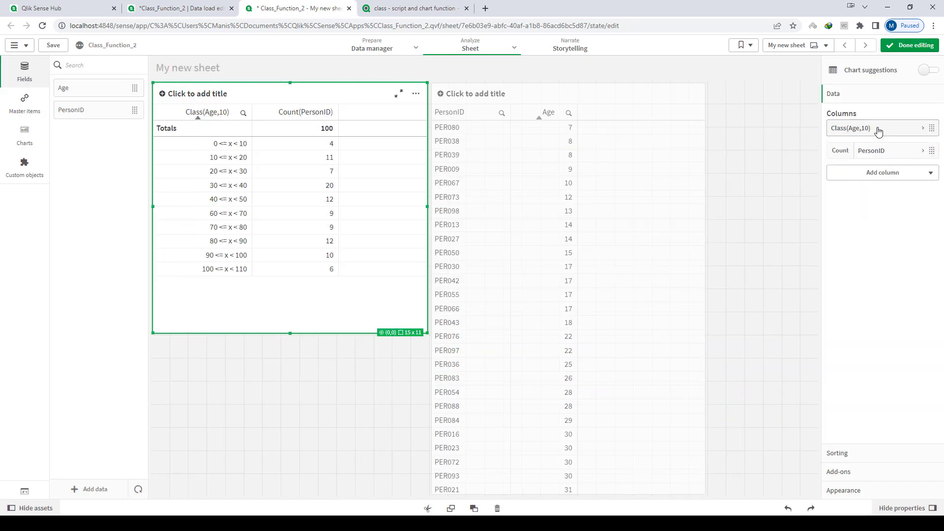
click(856, 130)
click(856, 132)
click(873, 183)
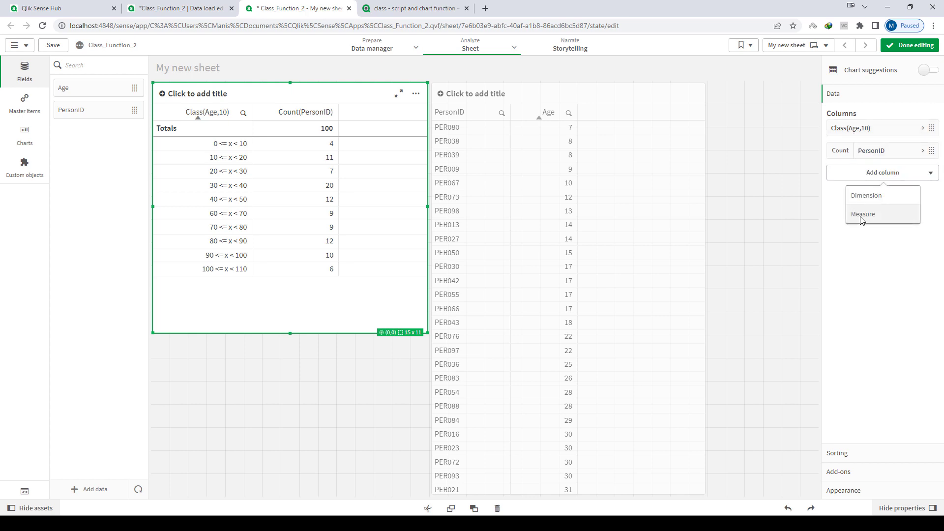
click(866, 203)
click(921, 196)
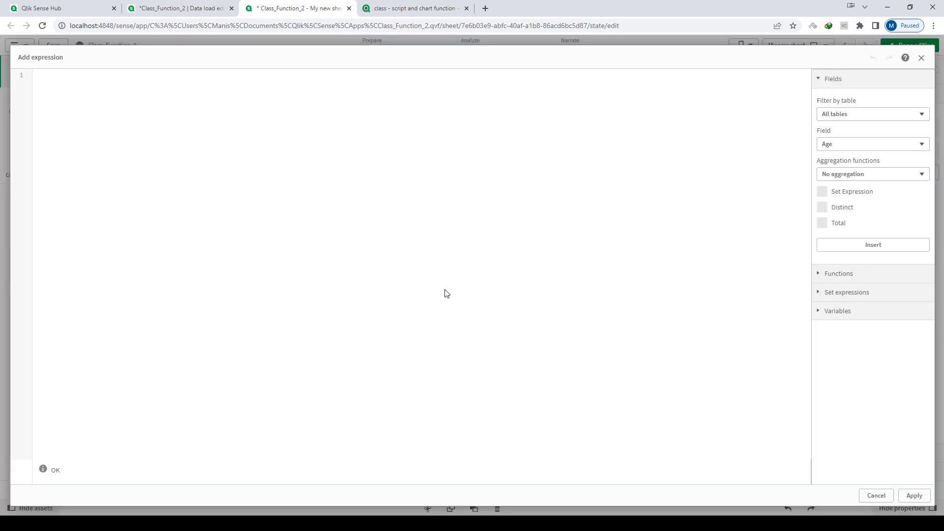
Set the new column to NUM(Class(Age,10)) and move it ahead of the count column.
text(NUM()
text(=Class(Age,10))
text())
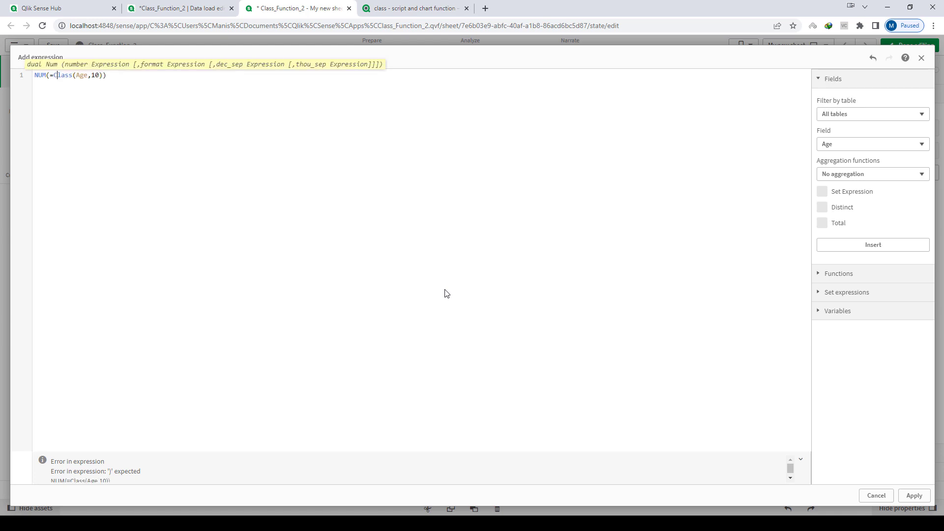
key(BackSpace)
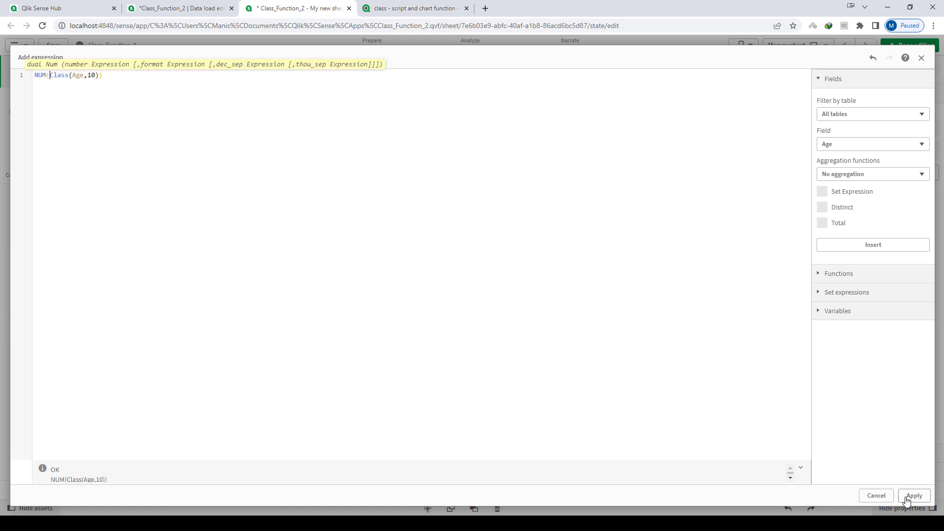
click(907, 500)
drag(883, 177, 880, 141)
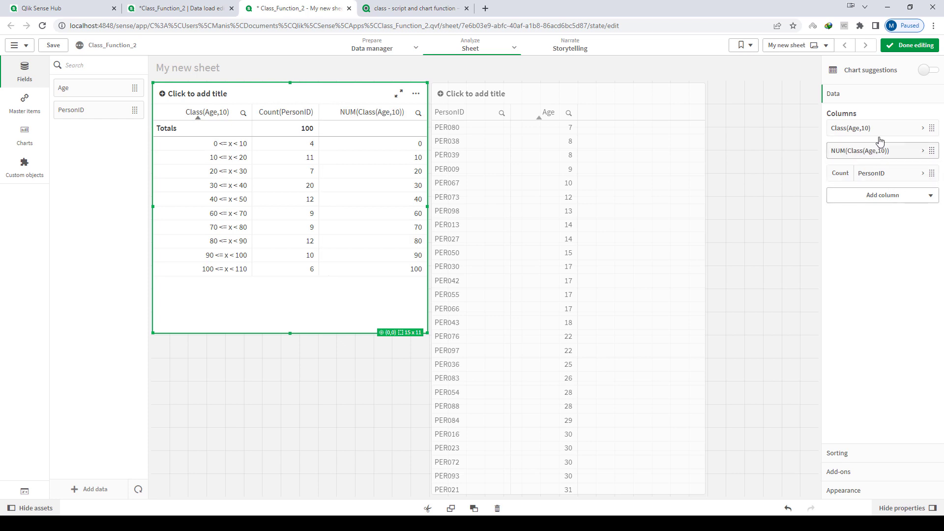
key(ctrl+e)
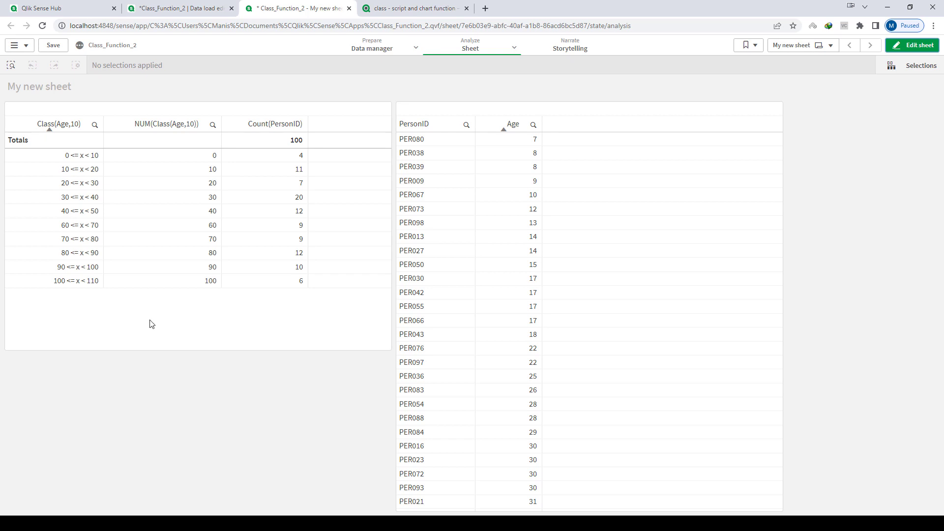
Toggle the age class sort, then delete the NUM(Class(Age,10)) column and finish editing.
click(70, 129)
click(70, 129)
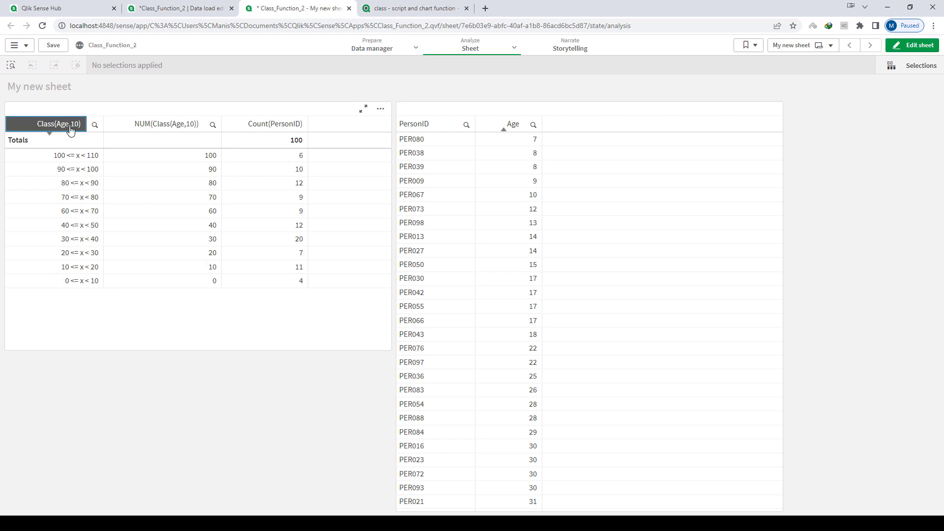
click(912, 45)
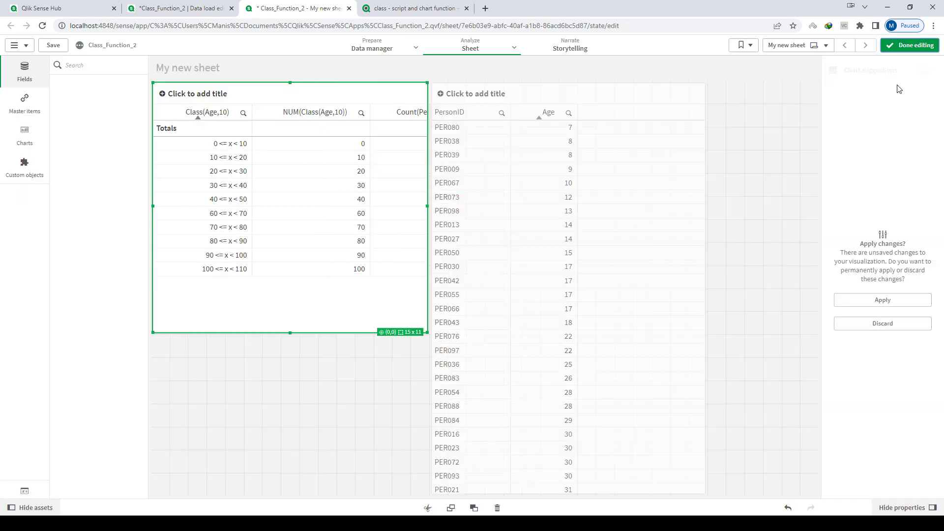
click(861, 301)
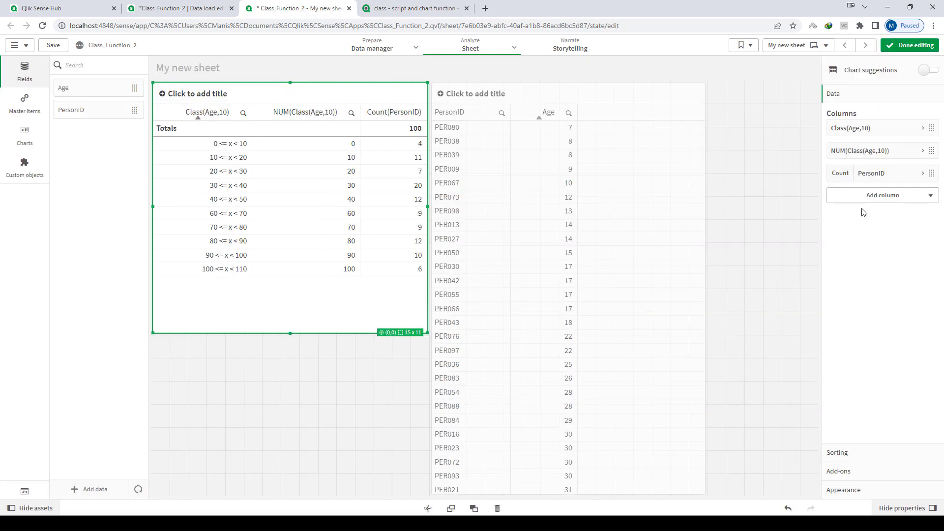
right_click(841, 151)
click(843, 145)
click(912, 47)
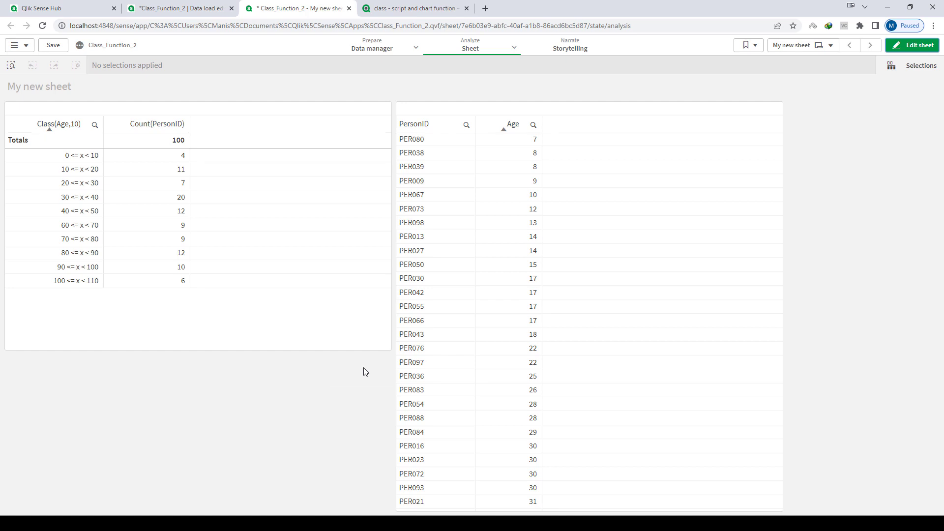
Change the class dimension to Class(Age,10,'Age') so bands read 0 <= Age < 10.
click(909, 45)
click(394, 264)
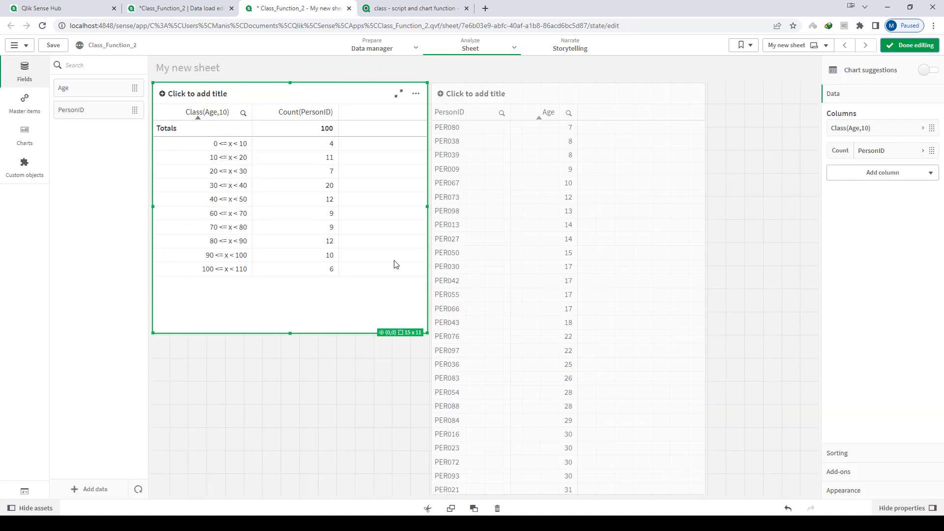
click(860, 128)
click(915, 158)
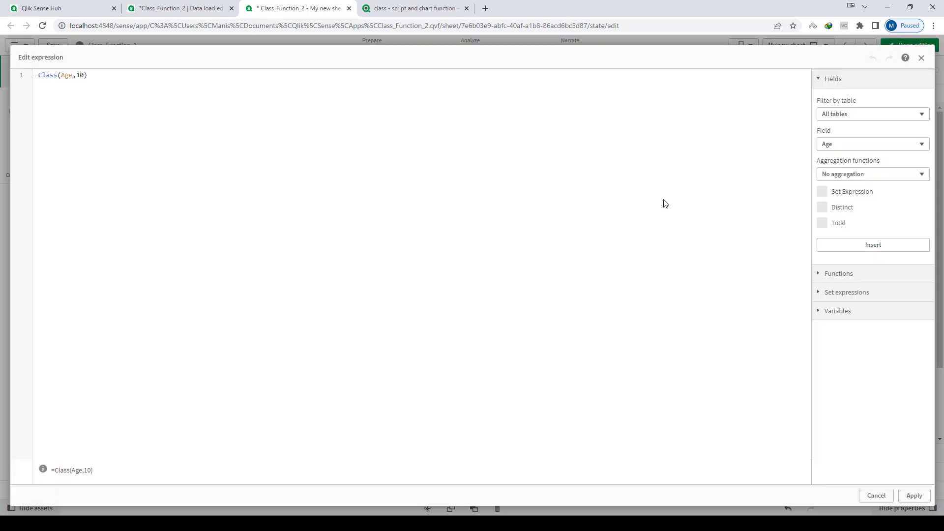
text(,')
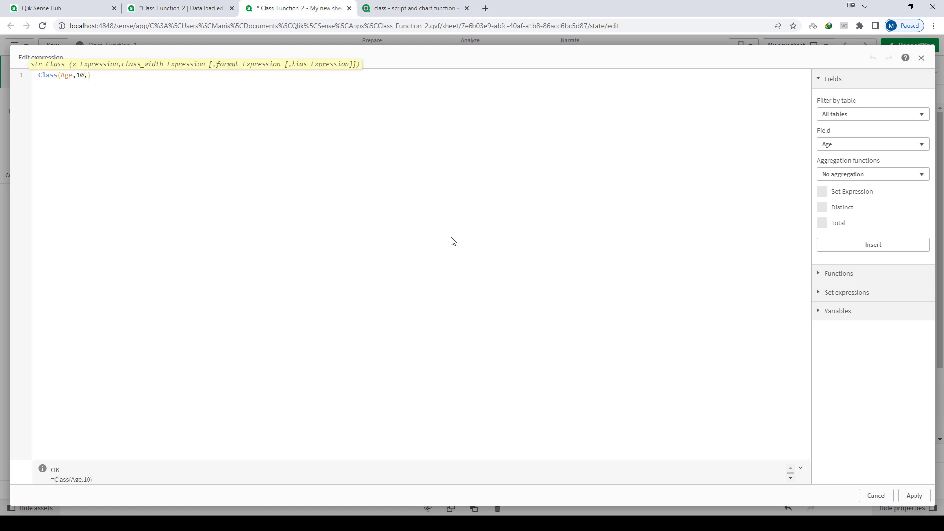
text(Age')
click(914, 496)
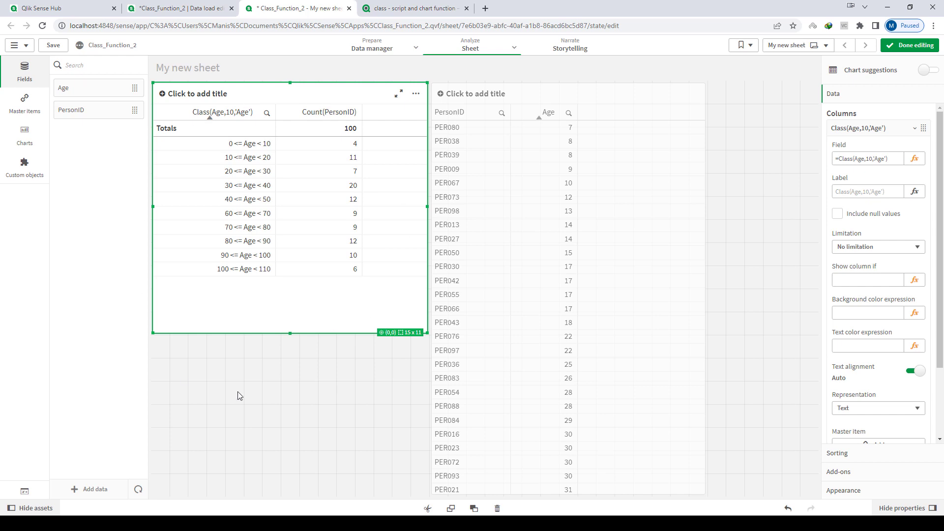
click(895, 129)
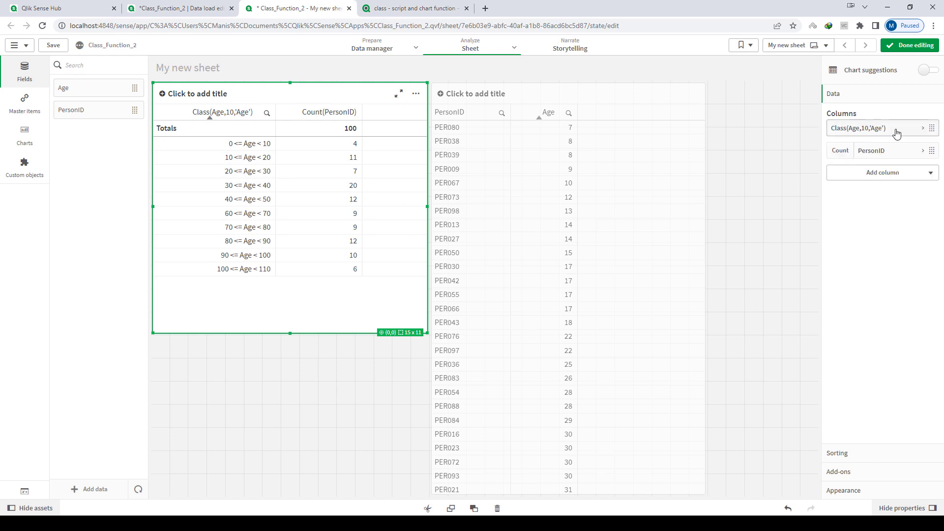
Change the class dimension to Class(Age,10,'Age',5) and finish editing.
click(896, 131)
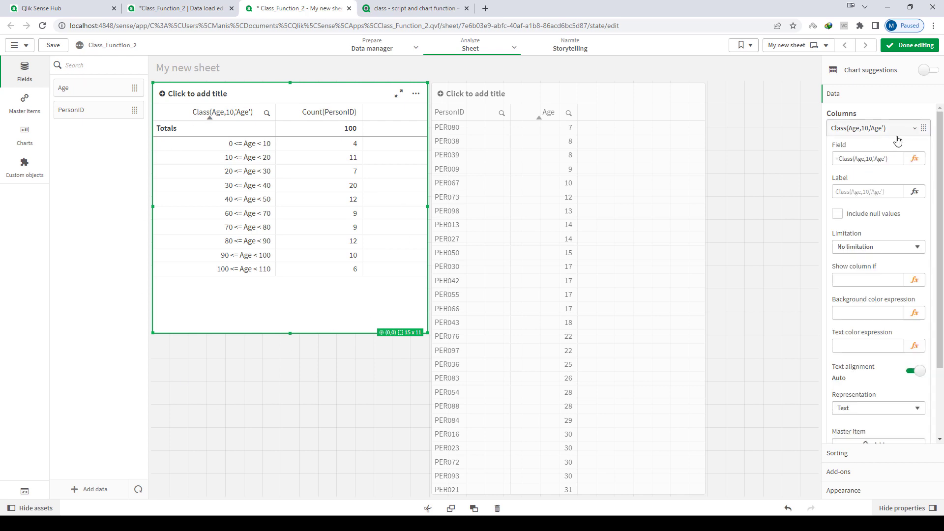
click(914, 159)
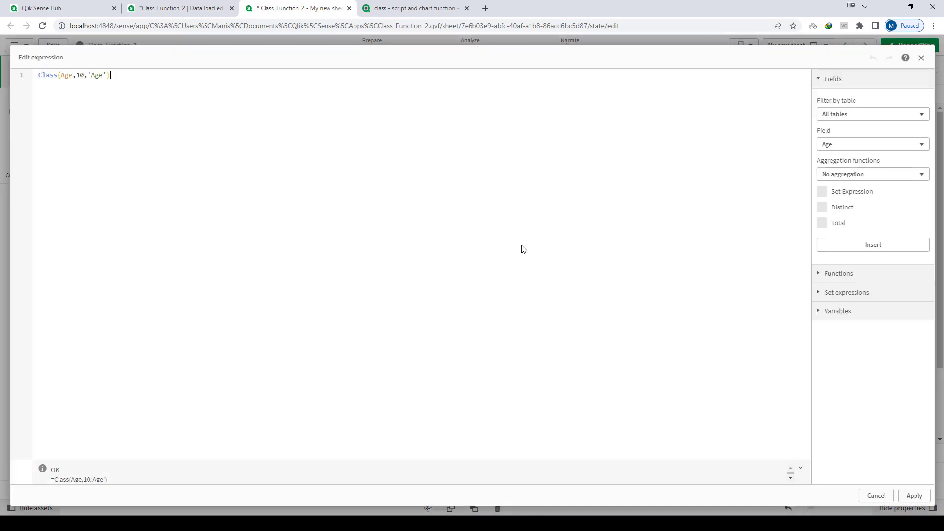
text(,)
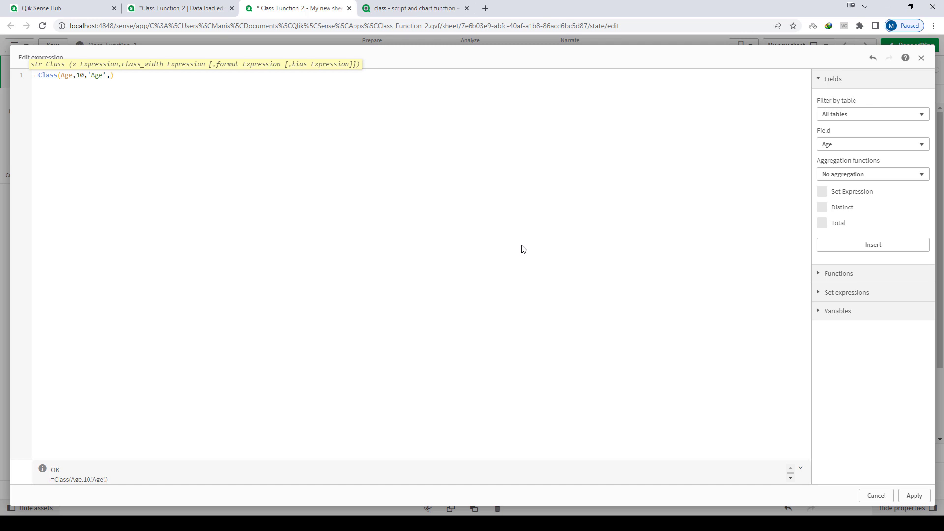
text(5)
click(915, 495)
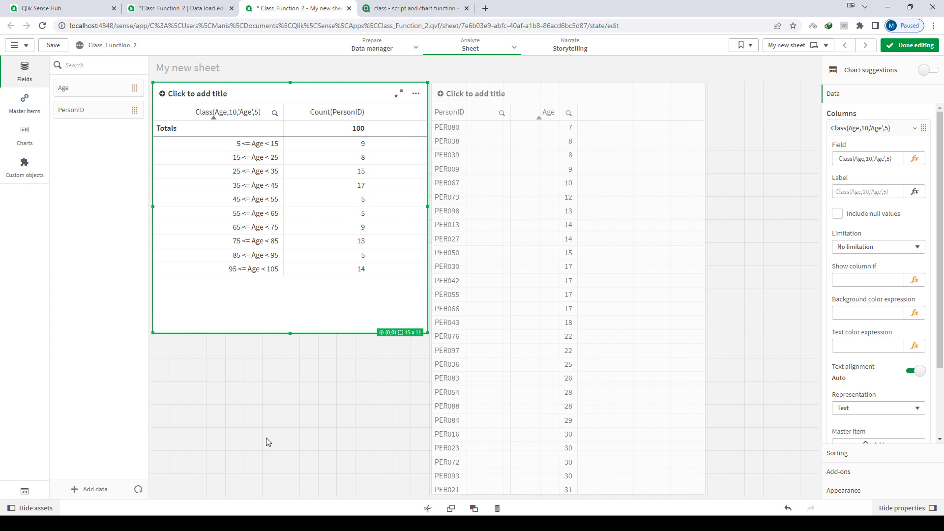
click(909, 46)
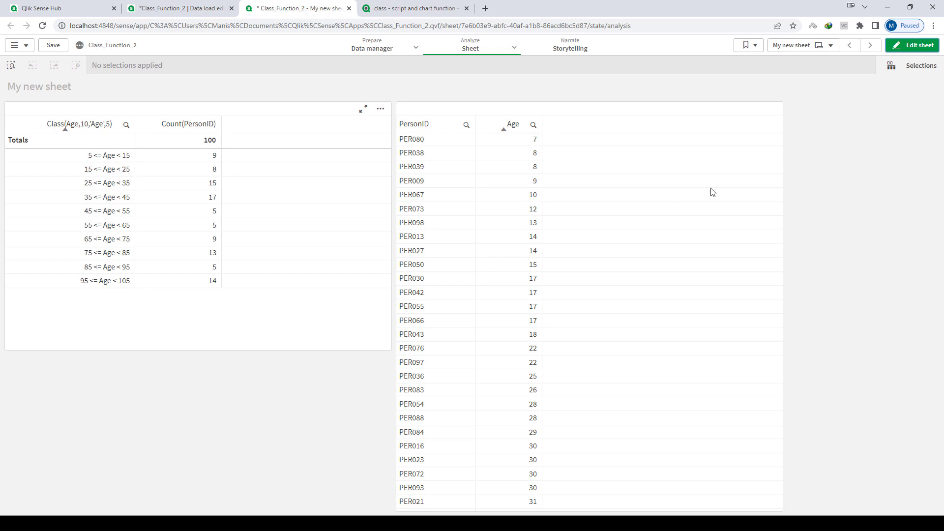
Try a class offset of 8, then apply Class(Age,10,'Age',15) to the table.
click(913, 45)
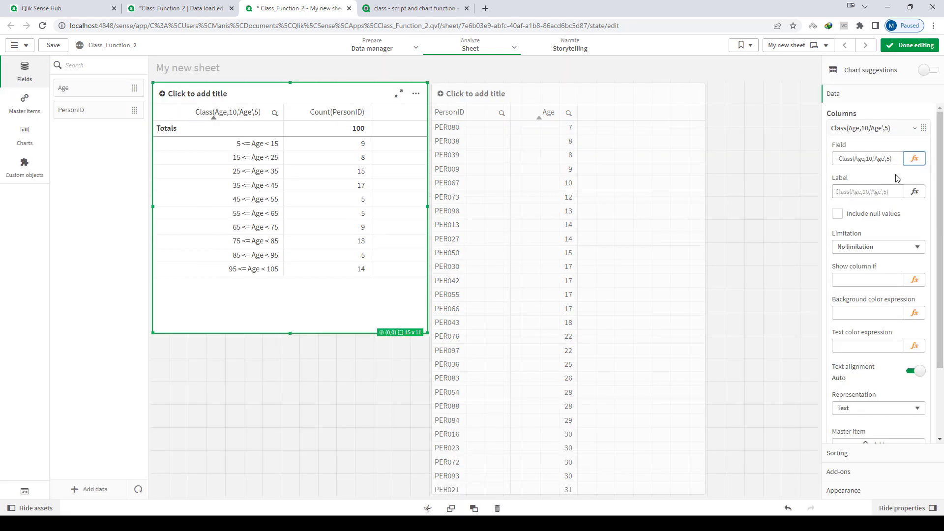
click(913, 159)
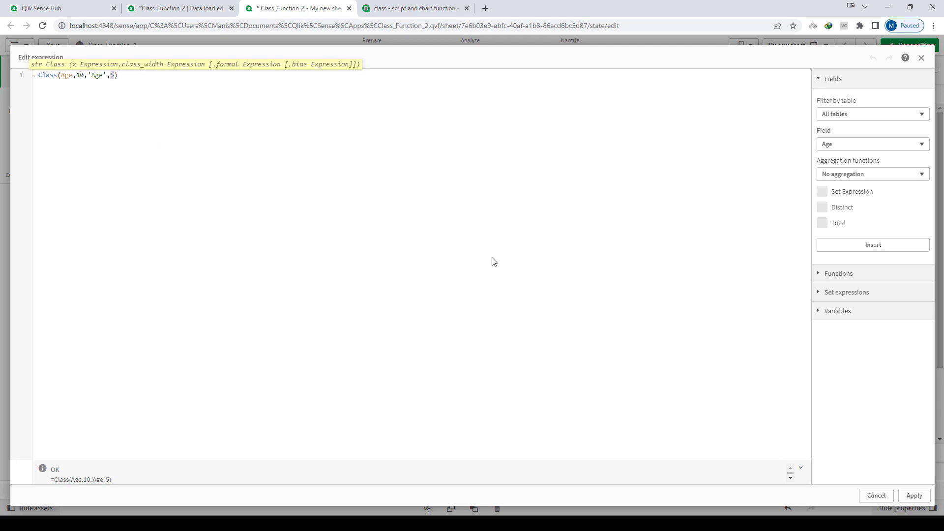
text(8)
click(902, 497)
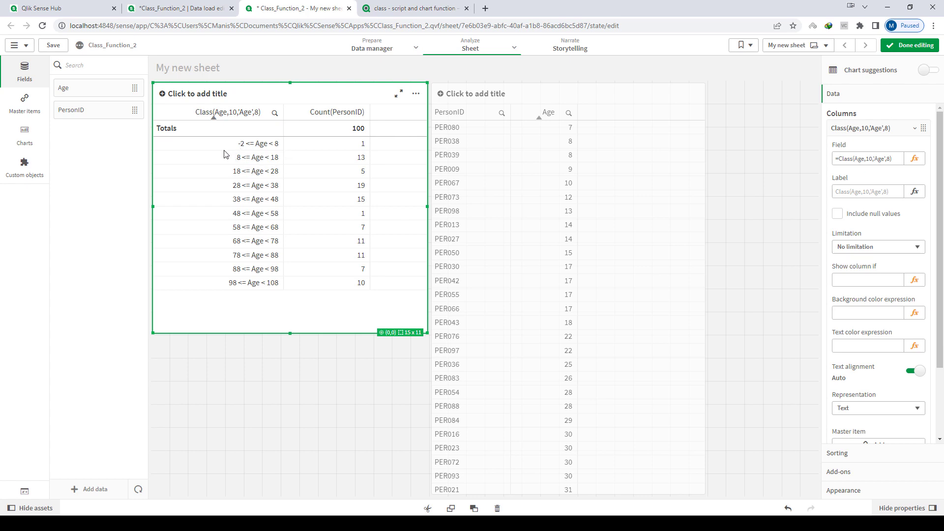
click(914, 164)
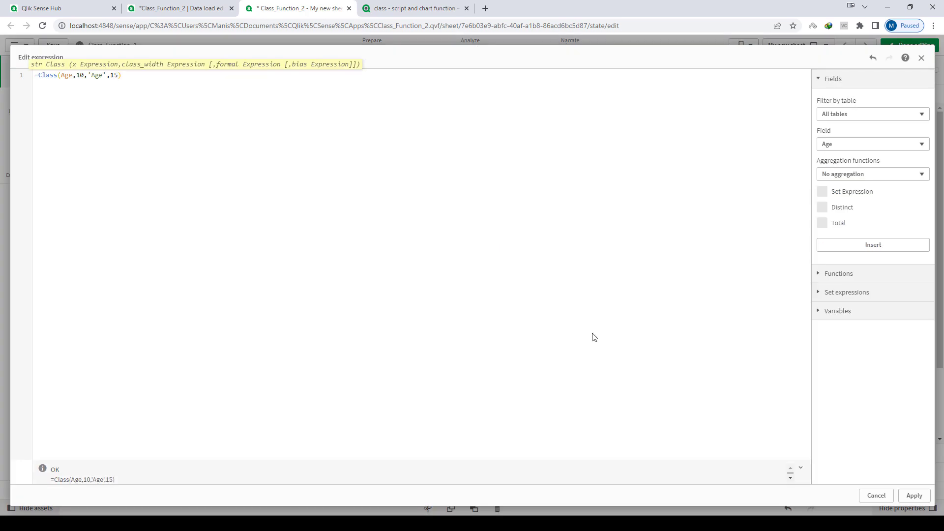
click(876, 496)
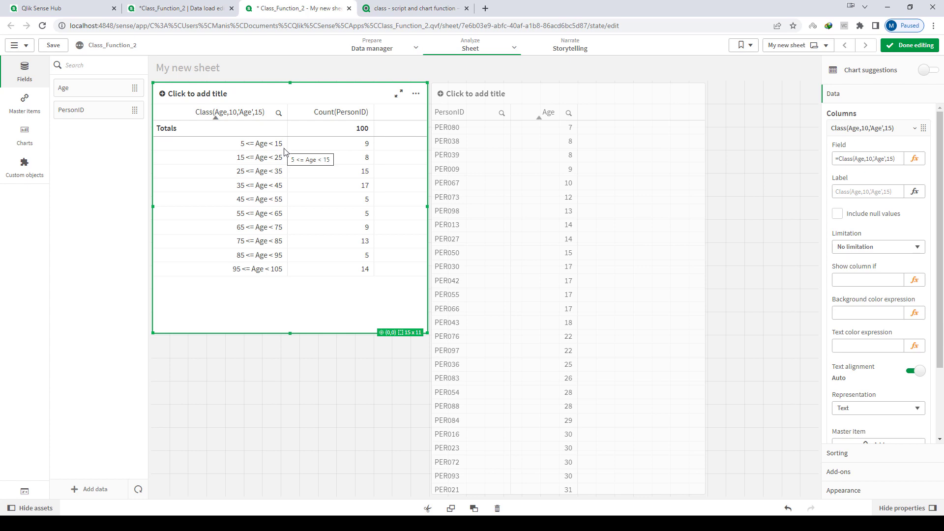
Change the class offset from 15 to 2.
click(913, 158)
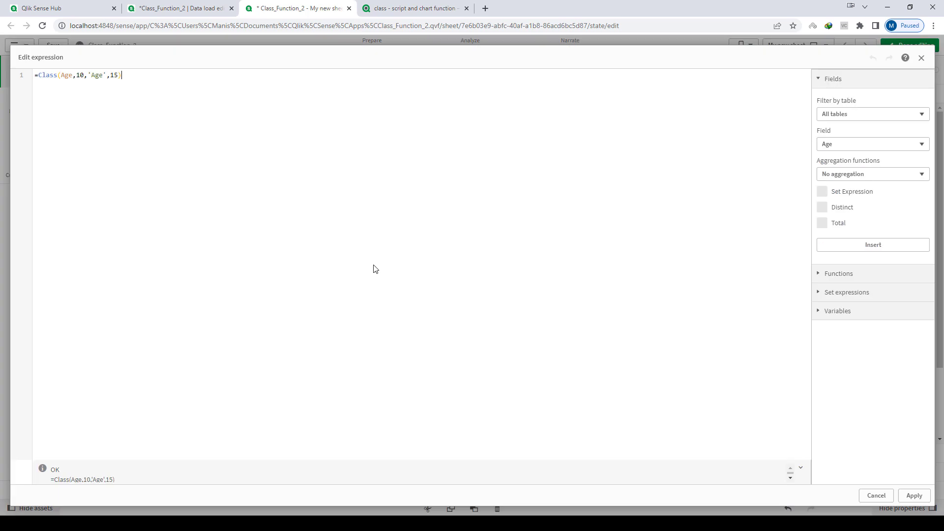
key(BackSpace)
key(BackSpace)
text(2)
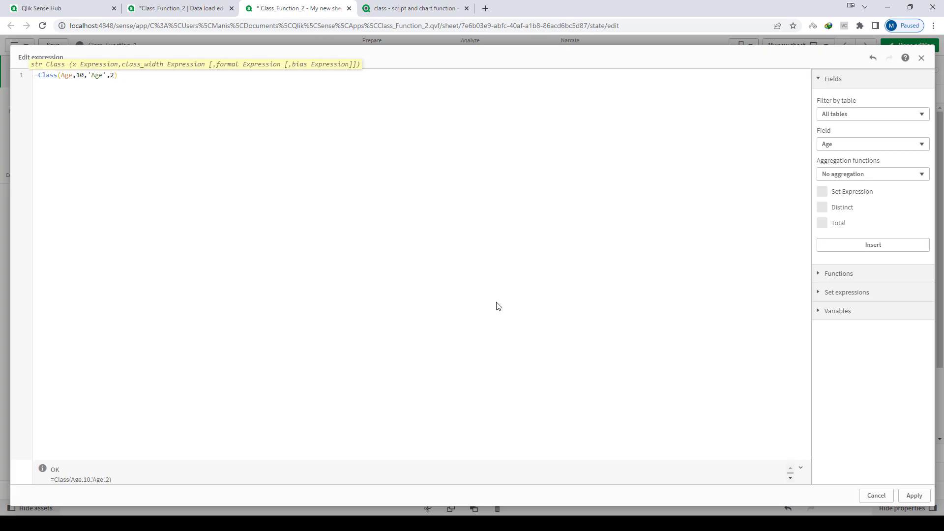
click(914, 495)
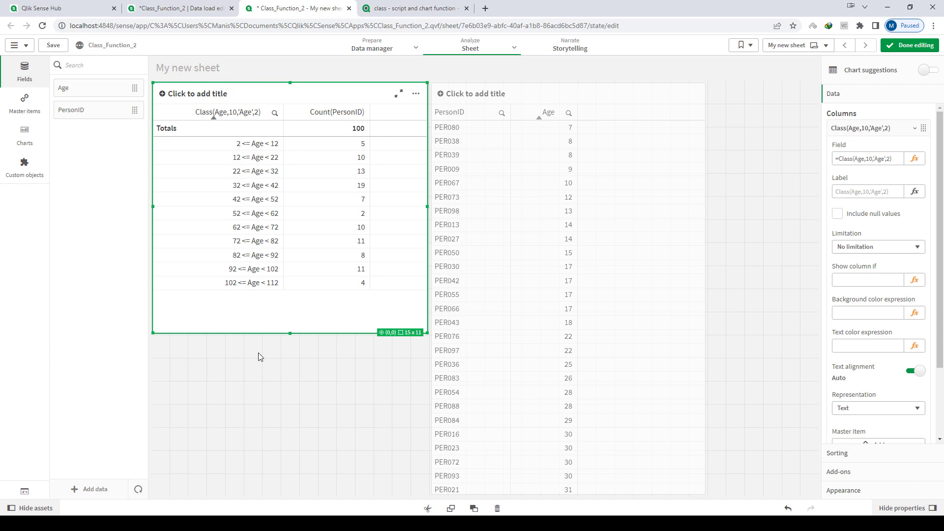
Narrow the class width from 10 to 5 and stretch the table taller.
click(914, 158)
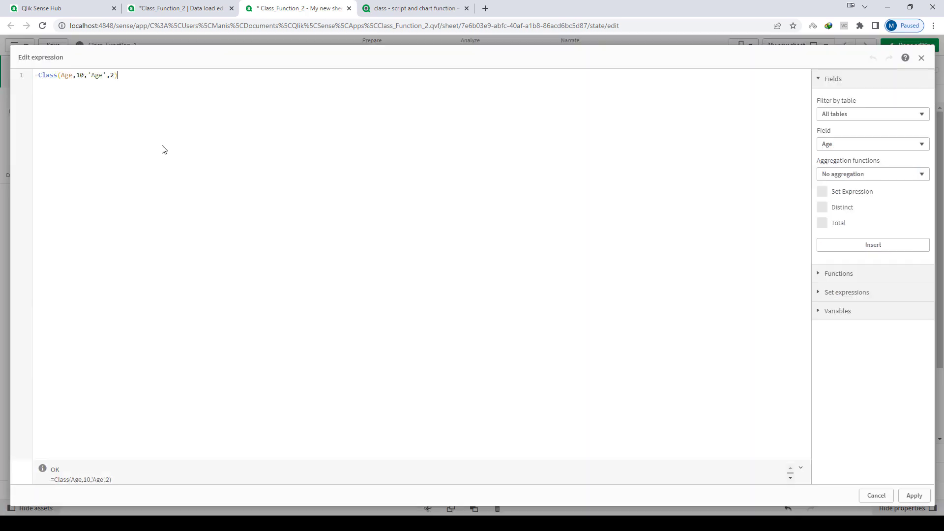
double_click(82, 75)
text(5)
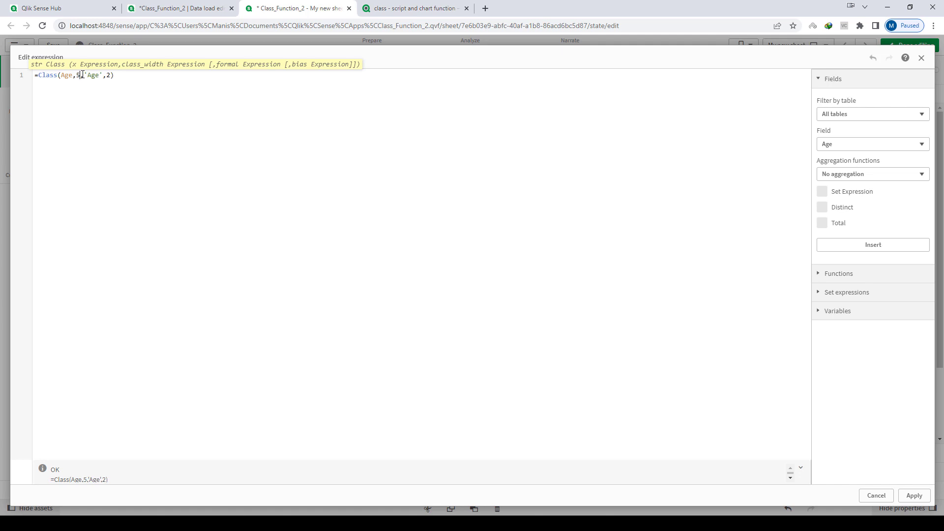
click(914, 495)
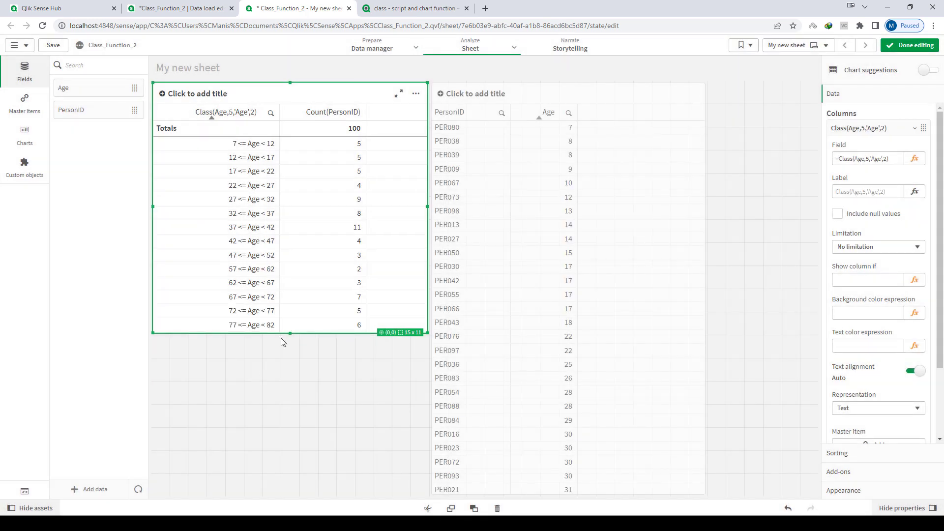
drag(289, 334, 290, 471)
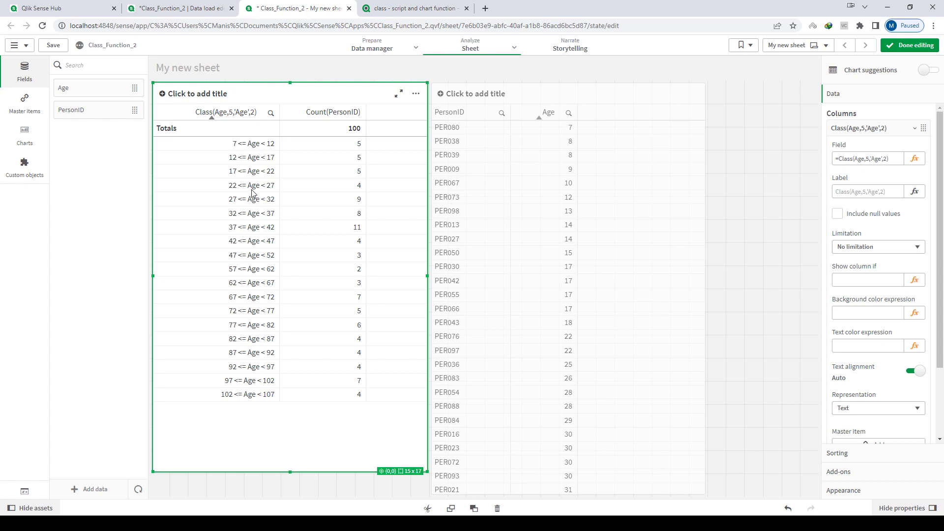
key(ctrl+z)
Replace the class label 'Age' with 'x' in the class expression.
click(914, 158)
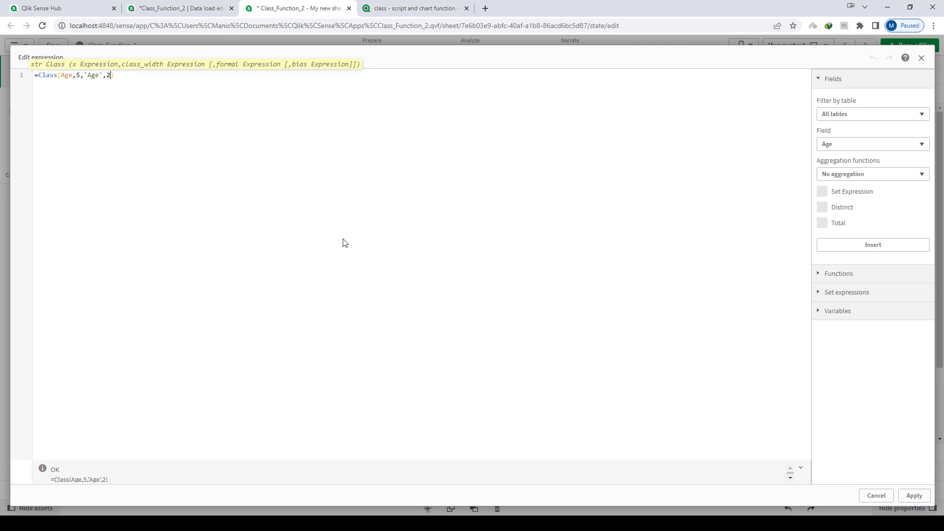
key(Left)
key(shift+Left)
key(Right)
key(shift+Left)
key(shift+Left)
key(shift+Left)
key(shift+Left)
key(shift+Left)
key(Delete)
key(ctrl+z)
text(x)
click(914, 495)
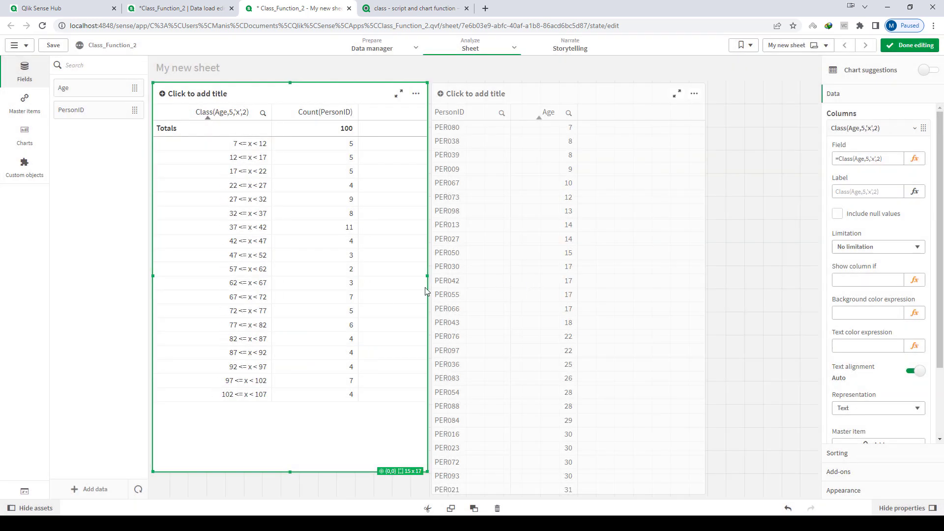
Remove the label and offset arguments, leaving =Class(Age,5).
click(914, 158)
key(Left)
key(BackSpace)
key(BackSpace)
key(BackSpace)
key(BackSpace)
key(BackSpace)
key(BackSpace)
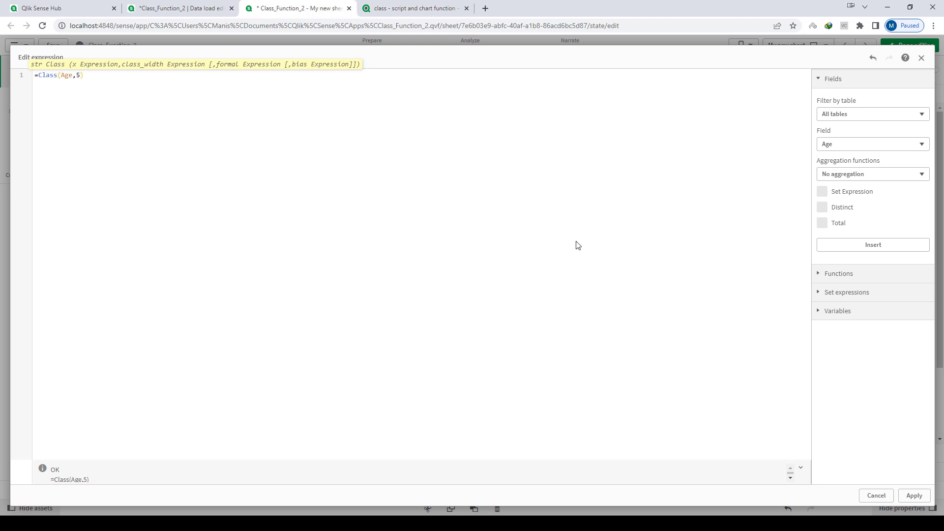
drag(38, 75, 98, 85)
key(ctrl+c)
click(914, 495)
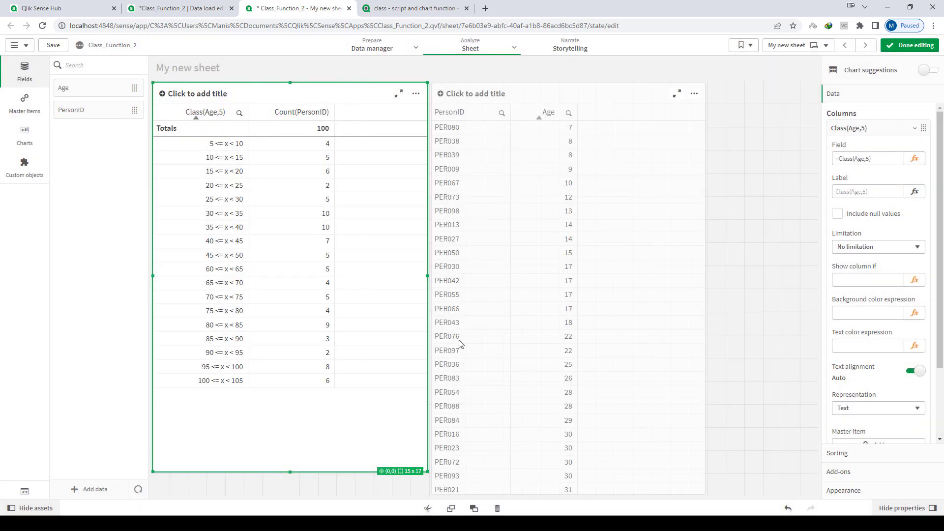
In the data load script, paste Class(Age,5) on its own line after Load *.
click(193, 10)
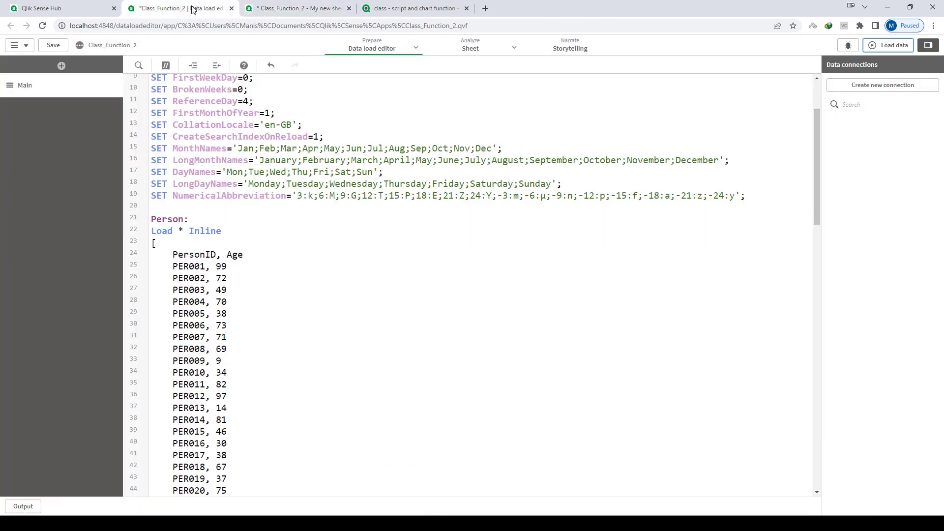
click(184, 232)
key(Return)
key(Right)
key(Right)
key(Return)
key(Return)
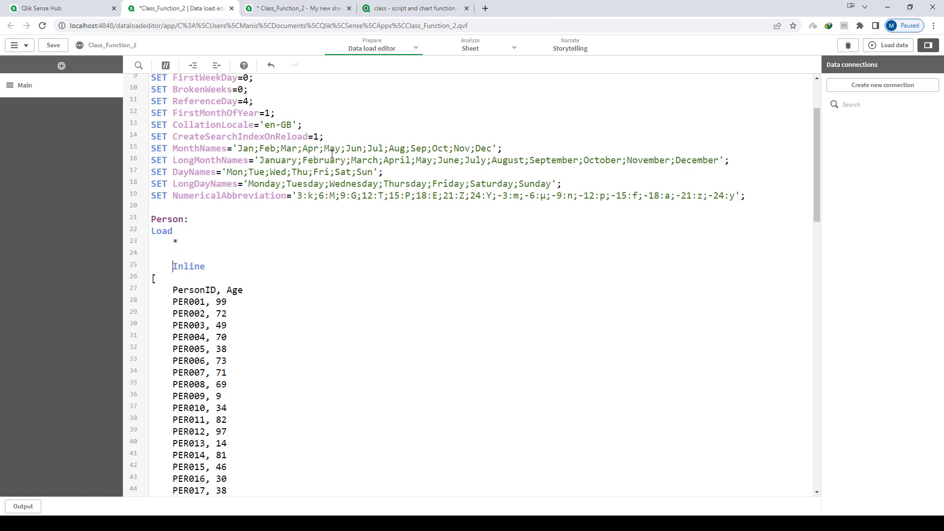
key(BackSpace)
key(BackSpace)
key(BackSpace)
key(BackSpace)
key(Up)
key(ctrl+v)
Turn the line into ',Class(Age,5) as AgeBucket' and reload the data.
key(Home)
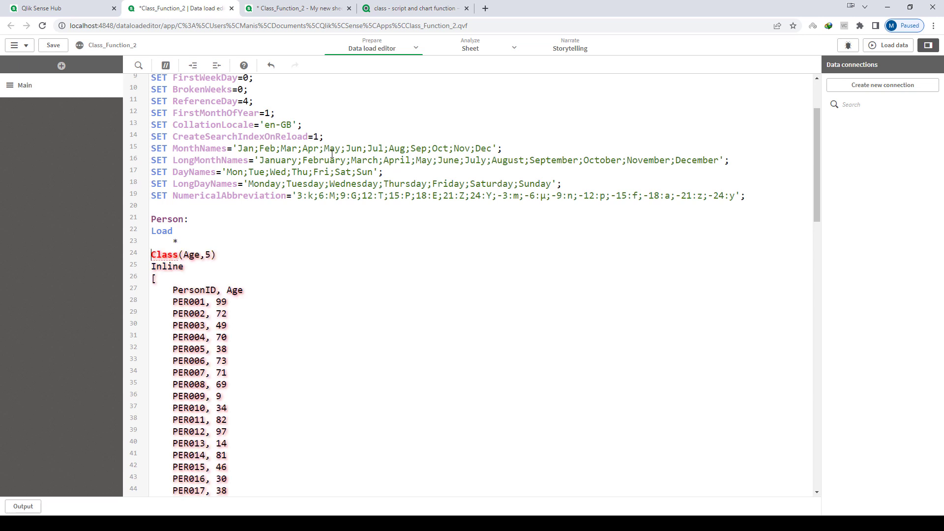
key(Tab)
text(,)
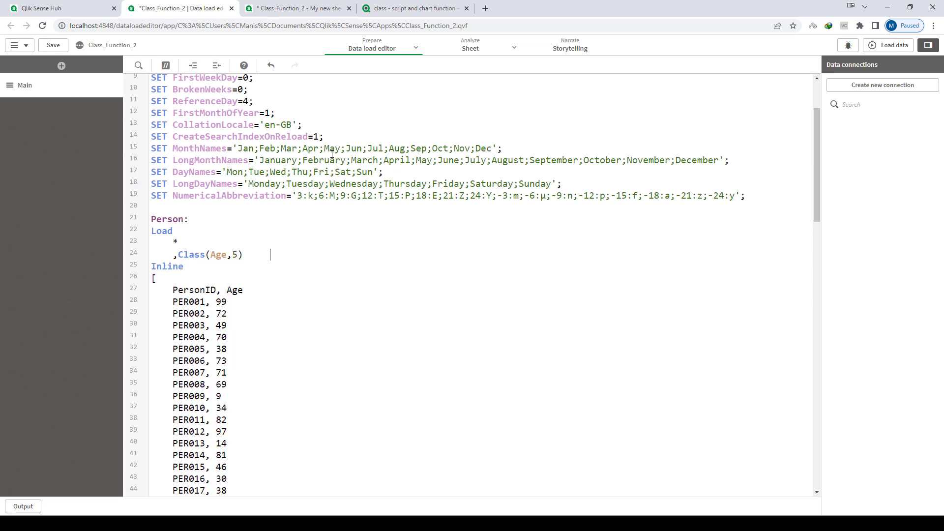
key(BackSpace)
key(BackSpace)
key(BackSpace)
text(as A)
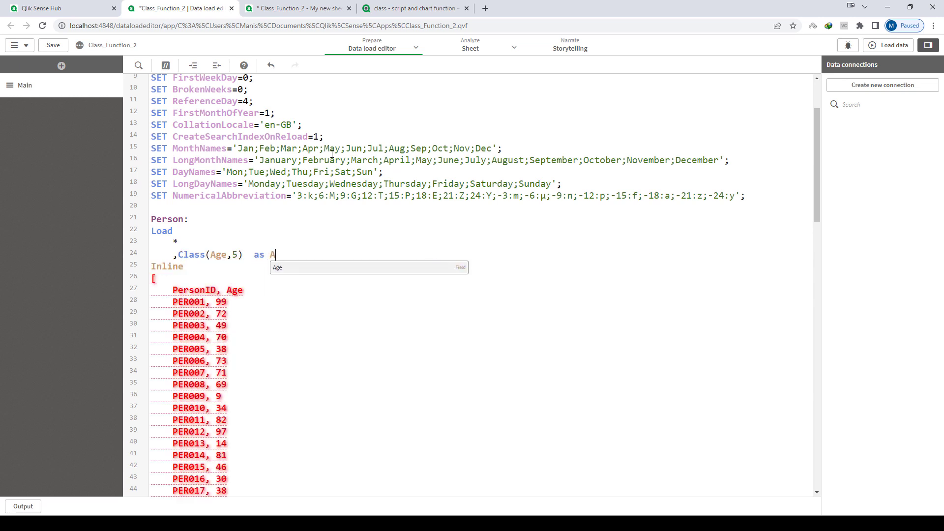
text(geBucket)
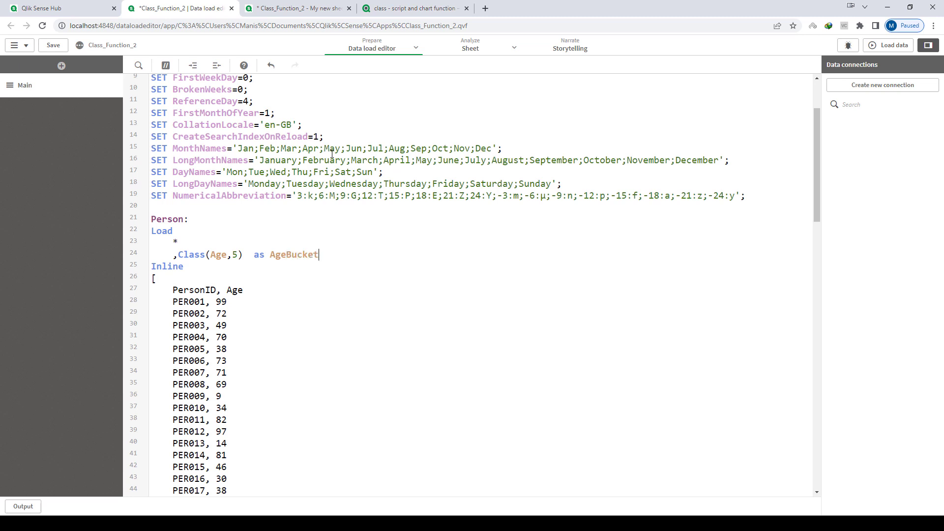
click(889, 45)
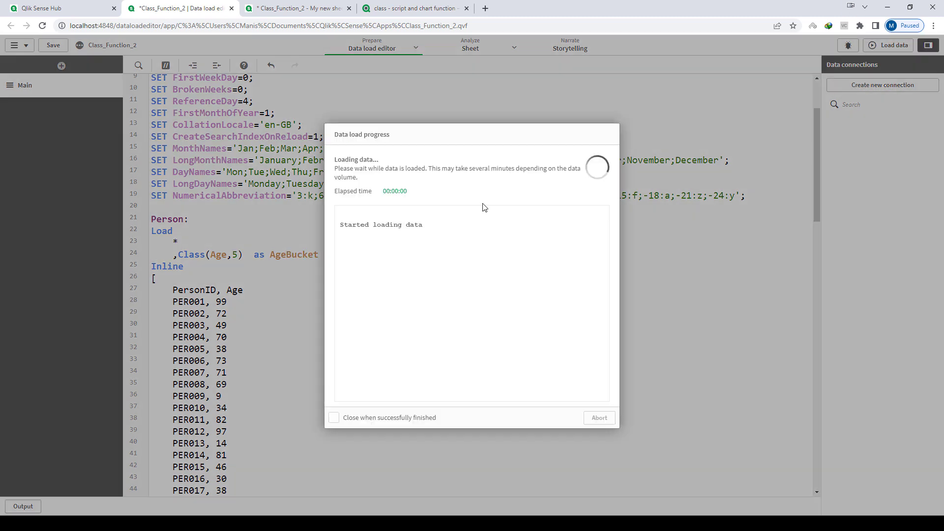
Move the PersonID/Age table to the right side of the sheet.
click(308, 12)
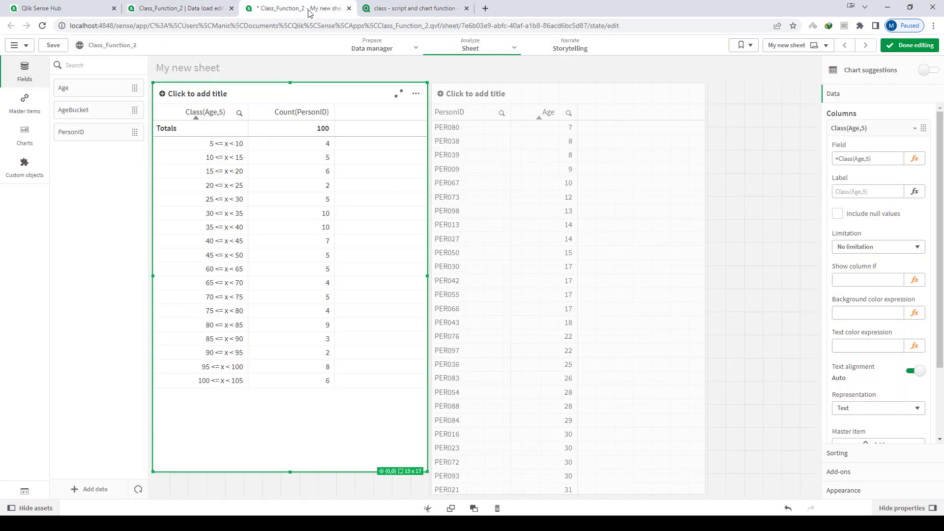
click(590, 197)
drag(564, 227, 635, 470)
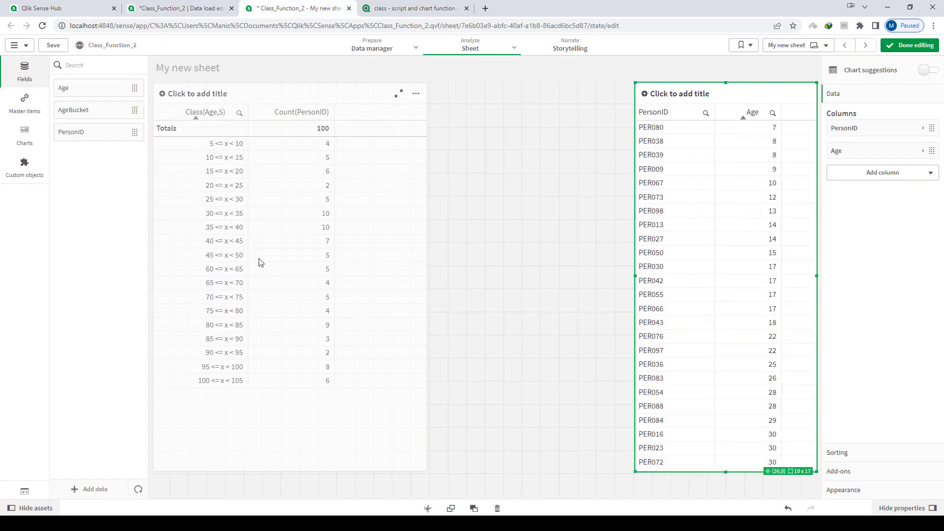
Duplicate the Class(Age,5) table and resize the copy to full height.
right_click(279, 272)
click(317, 274)
key(ctrl+v)
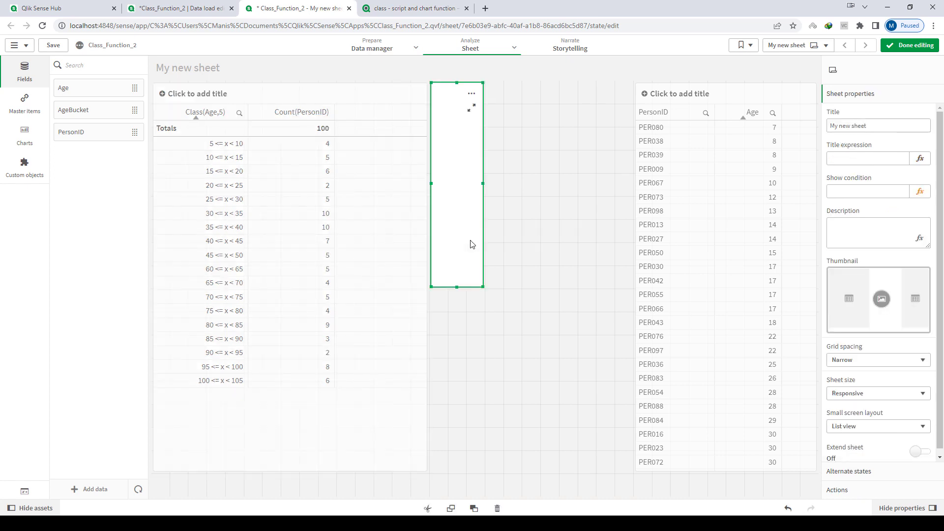
drag(483, 287, 654, 470)
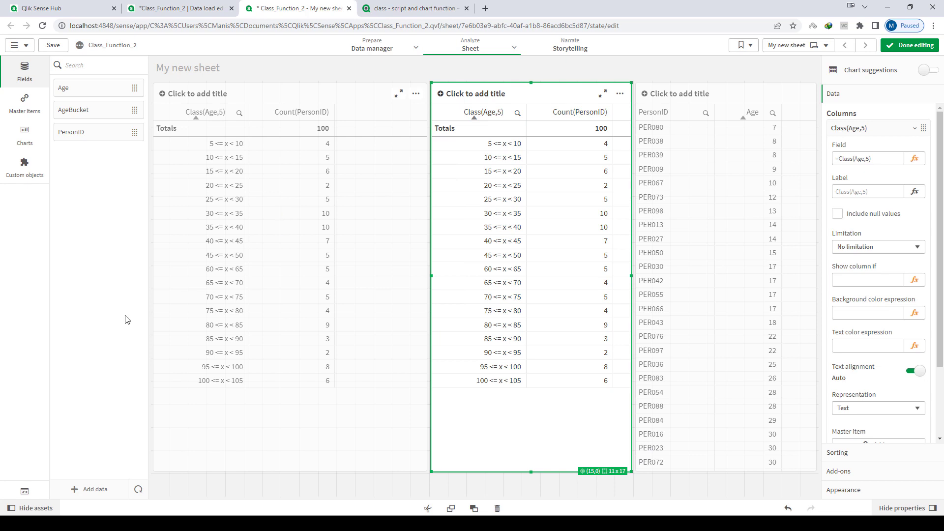
Replace the copy's Class(Age,5) dimension with AgeBucket and finish editing.
drag(109, 116, 460, 242)
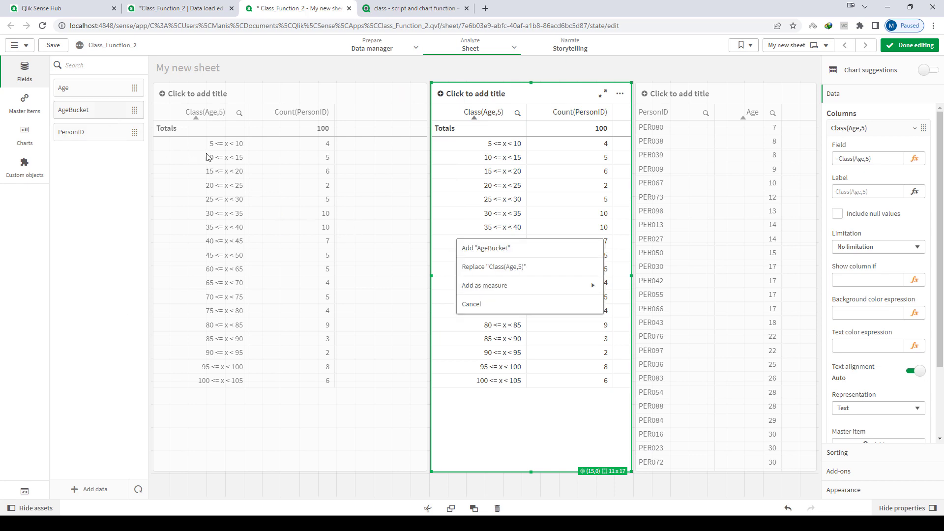
click(494, 268)
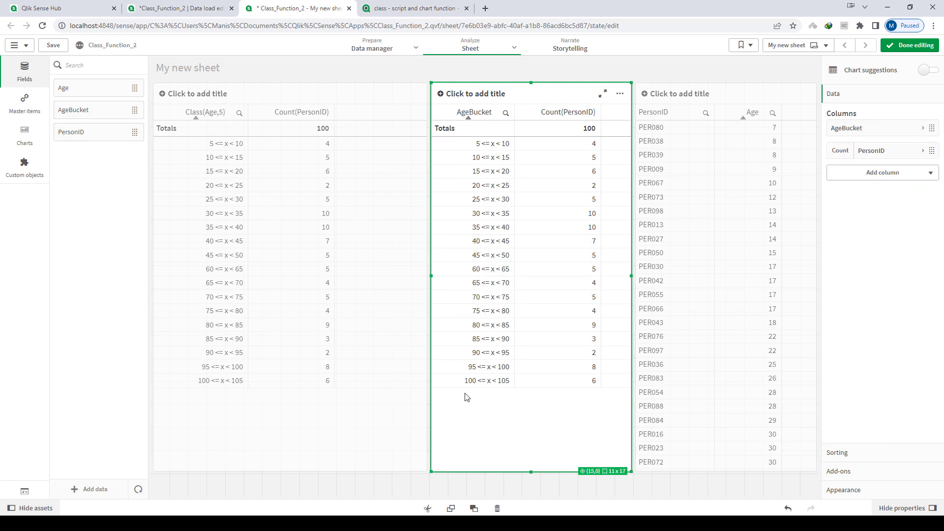
click(910, 47)
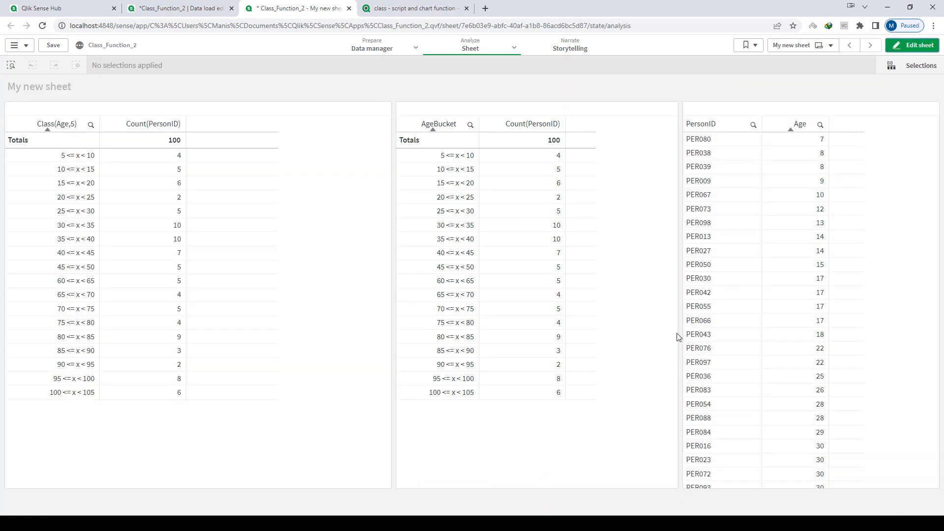